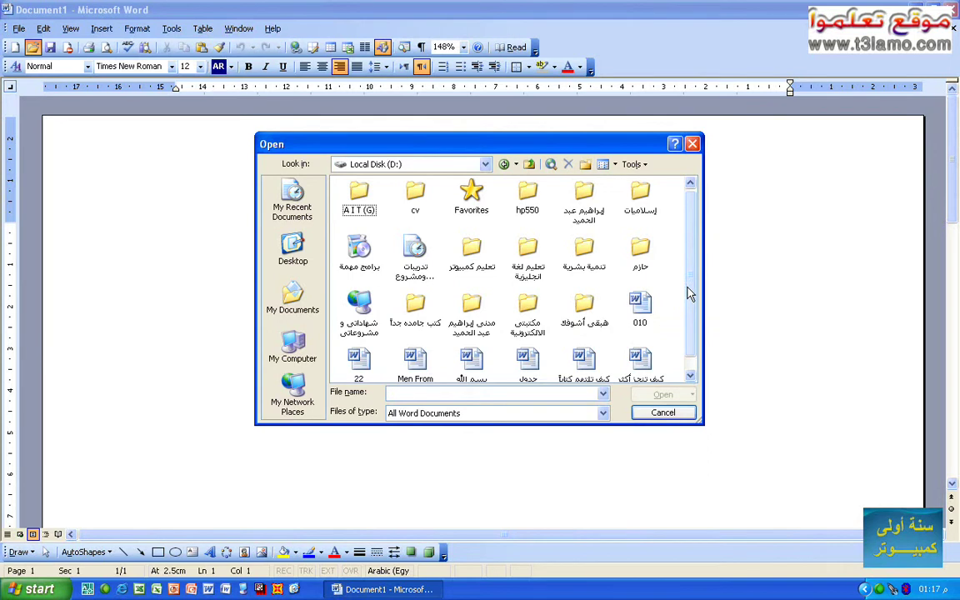
# Step: Open the Word document "كيف تنجز أكثر في وقت أقل" from Local Disk (D:)
pyautogui.press('Right')
pyautogui.press('Right')
pyautogui.press('Right')
pyautogui.press('Right')
pyautogui.press('Right')
pyautogui.press('Down')
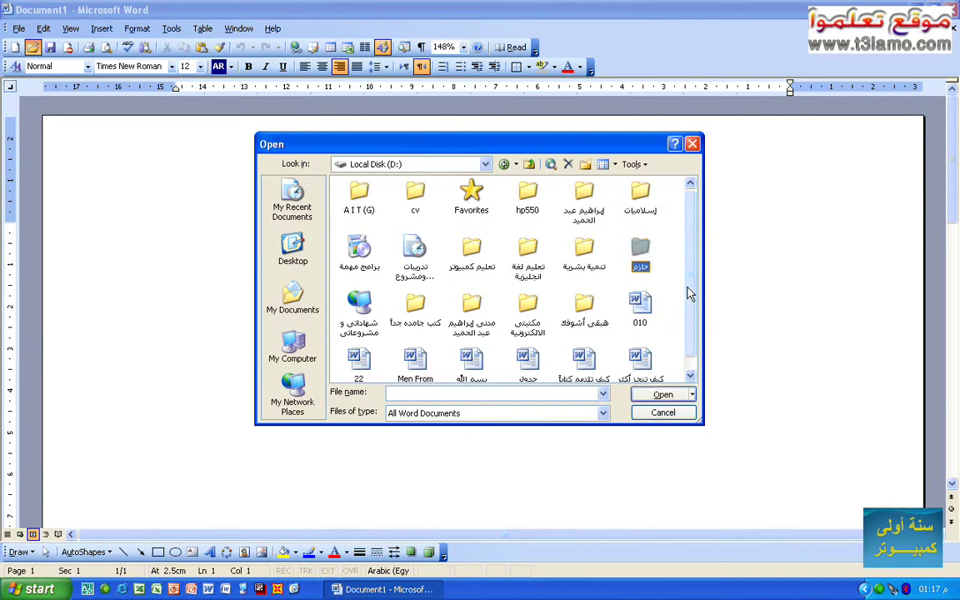
pyautogui.press('Down')
pyautogui.press('Down')
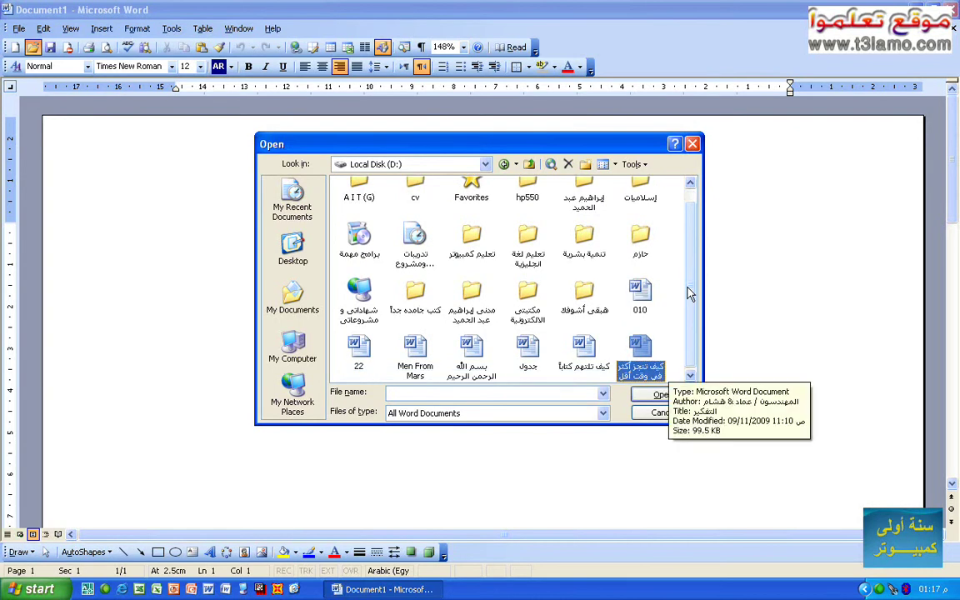
pyautogui.press('Return')
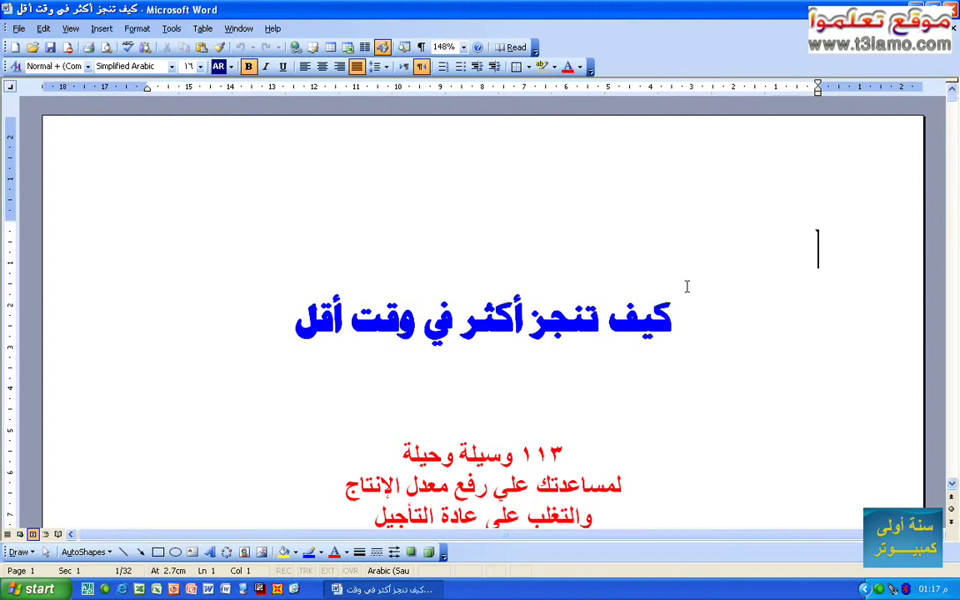
# Step: Browse forward through the document's pages from the cover to page 7
pyautogui.scroll(-20, 687, 287)
pyautogui.scroll(20, 722, 508)
pyautogui.scroll(-10, 723, 508)
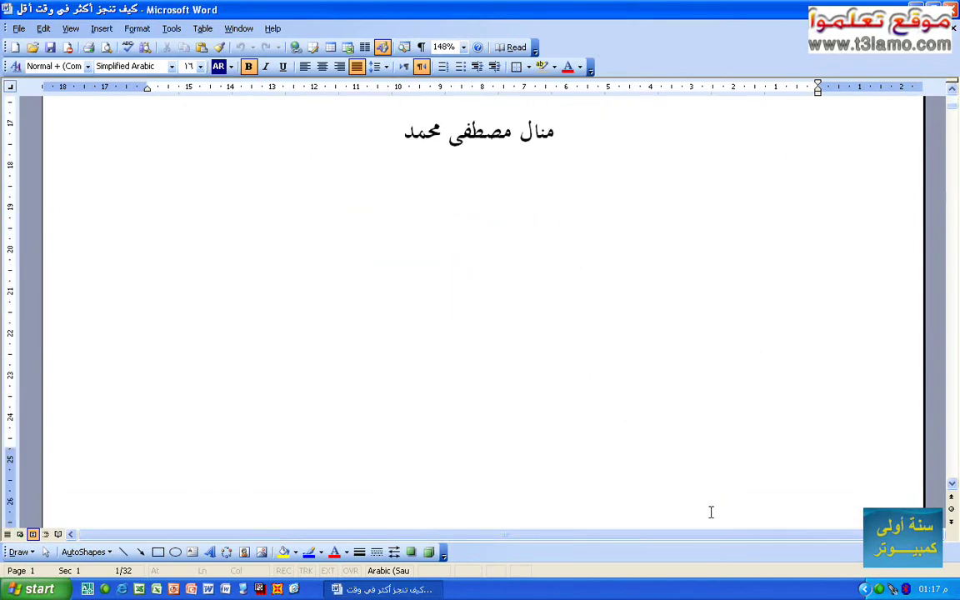
pyautogui.scroll(-20, 711, 512)
pyautogui.scroll(-20, 700, 517)
pyautogui.scroll(-12, 700, 517)
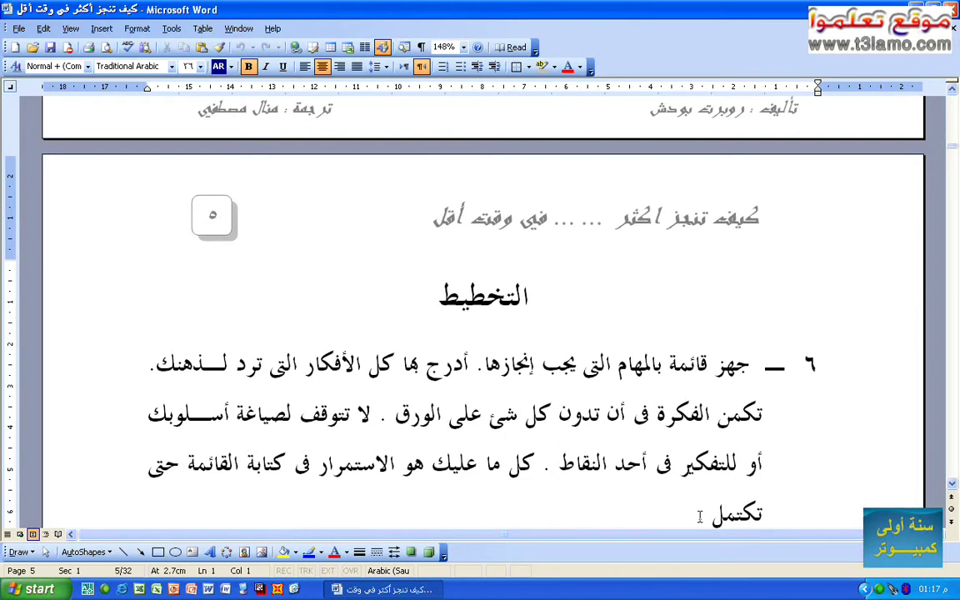
pyautogui.press('pagedown')
pyautogui.press('pagedown')
pyautogui.press('pagedown')
pyautogui.press('pagedown')
pyautogui.press('pagedown')
pyautogui.press('pagedown')
pyautogui.press('pagedown')
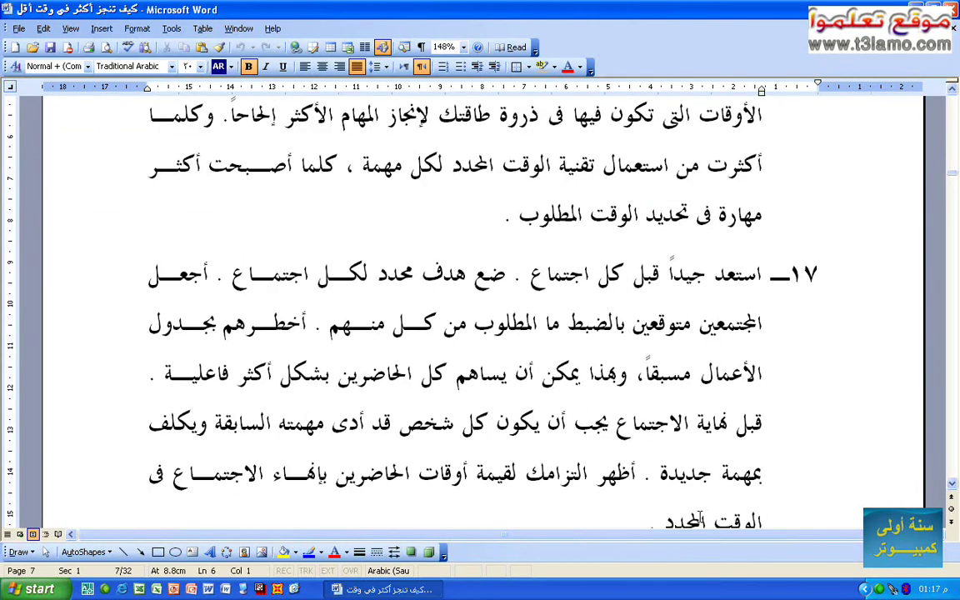
# Step: Page back up from page 7 to the beginning of the document
pyautogui.press('pageup')
pyautogui.press('pageup')
pyautogui.press('pageup')
pyautogui.press('pageup')
pyautogui.press('pageup')
pyautogui.press('pageup')
pyautogui.press('pageup')
pyautogui.press('pageup')
pyautogui.press('pageup')
pyautogui.press('pageup')
pyautogui.press('pageup')
pyautogui.press('pageup')
pyautogui.press('pageup')
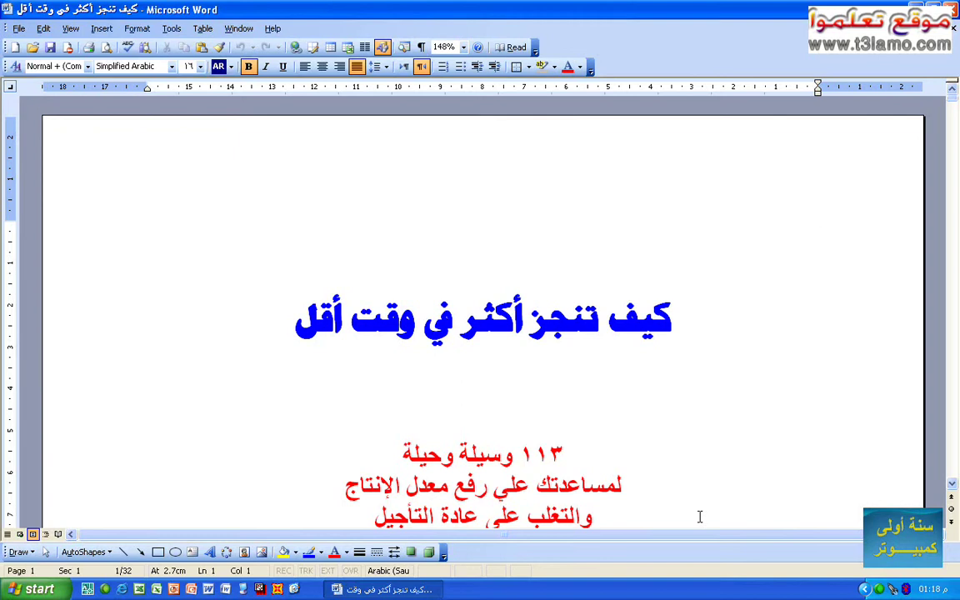
# Step: Select the entire document from page 1 and again from page 2, then return to the document's start
pyautogui.hotkey('ctrl', 'a')
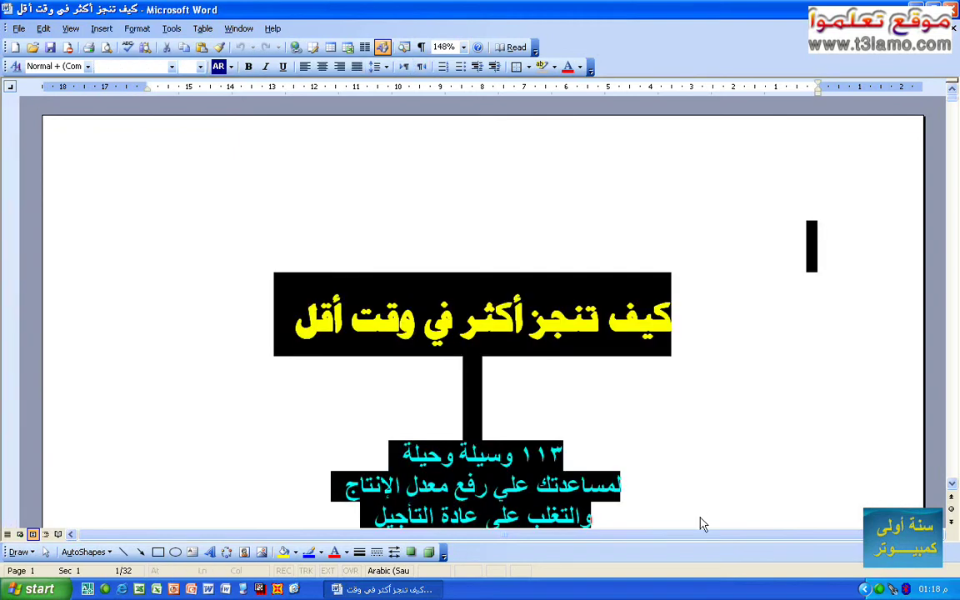
pyautogui.hotkey('ctrl', 'pagedown')
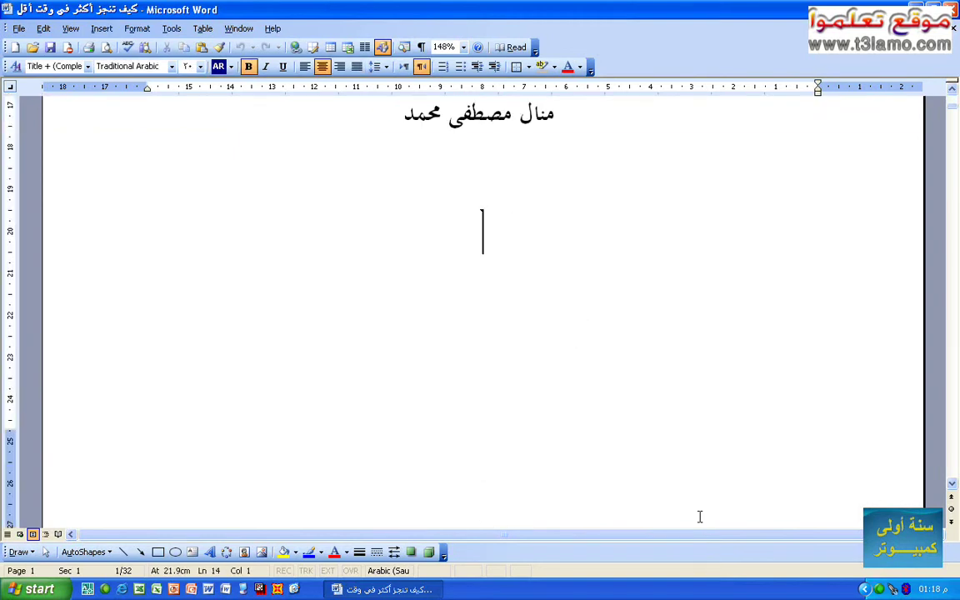
pyautogui.press('Down')
pyautogui.press('Down')
pyautogui.press('Down')
pyautogui.press('Down')
pyautogui.press('Down')
pyautogui.press('Down')
pyautogui.hotkey('ctrl', 'a')
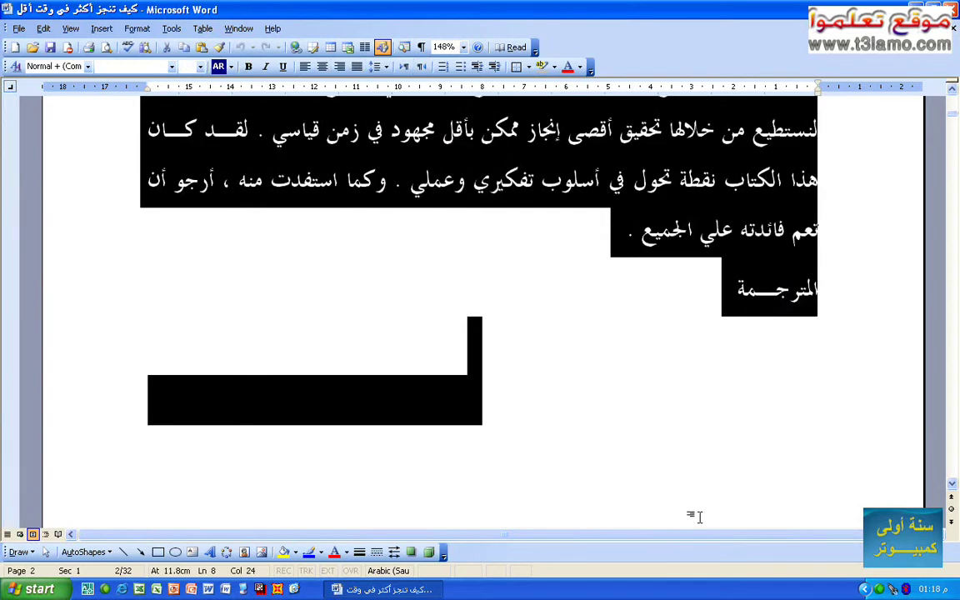
pyautogui.hotkey('ctrl', 'Home')
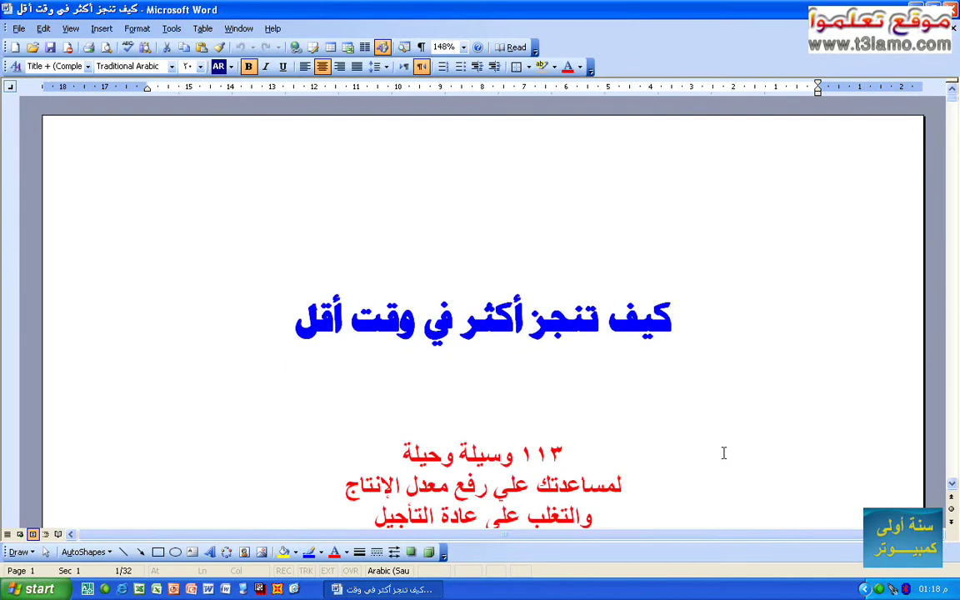
# Step: Try right and left alignment on the entire document's text, then center it all and clear the selection
pyautogui.hotkey('ctrl', 'a')
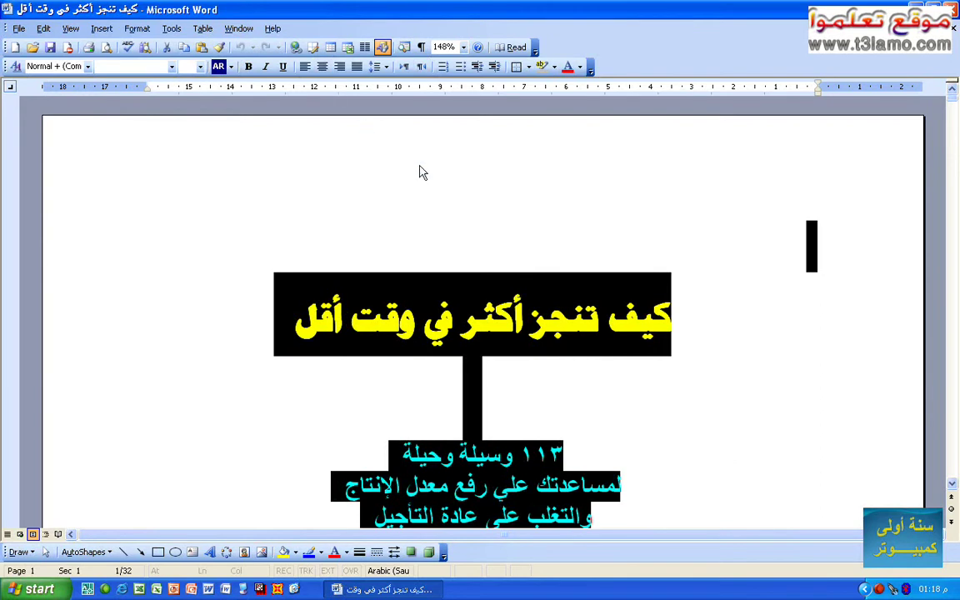
pyautogui.click(340, 67)
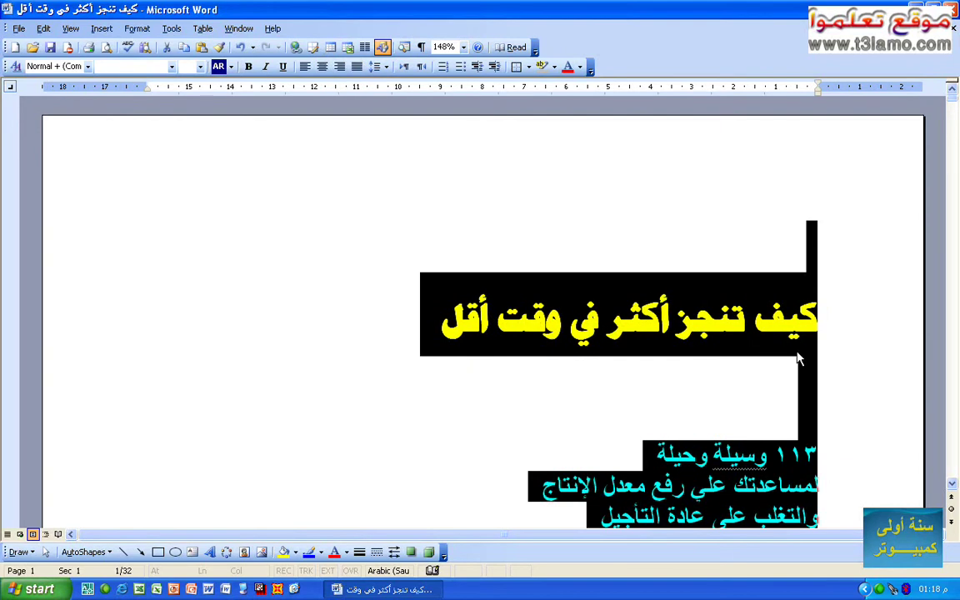
pyautogui.scroll(-5, 801, 380)
pyautogui.scroll(5, 801, 379)
pyautogui.click(324, 67)
pyautogui.click(305, 66)
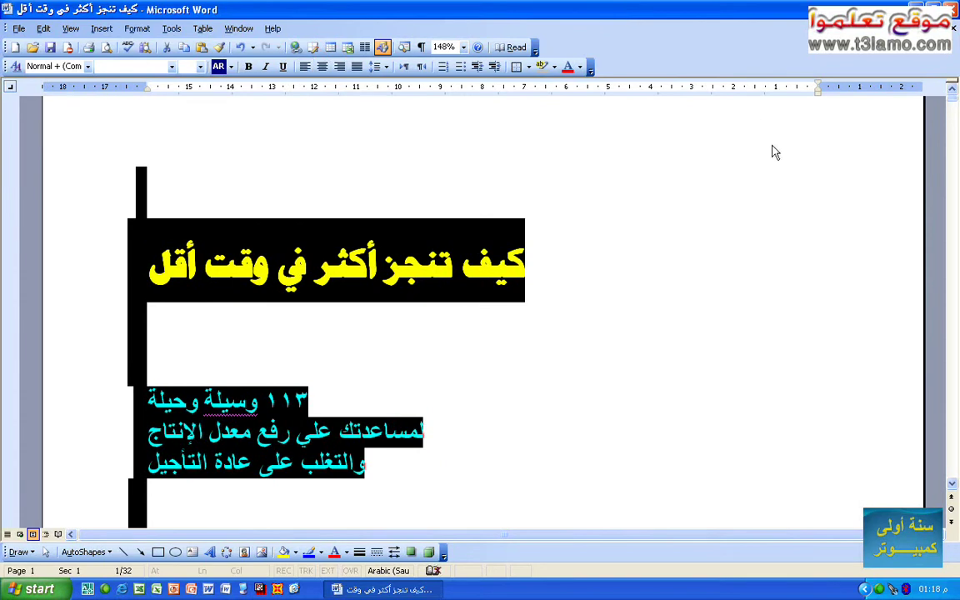
pyautogui.click(323, 67)
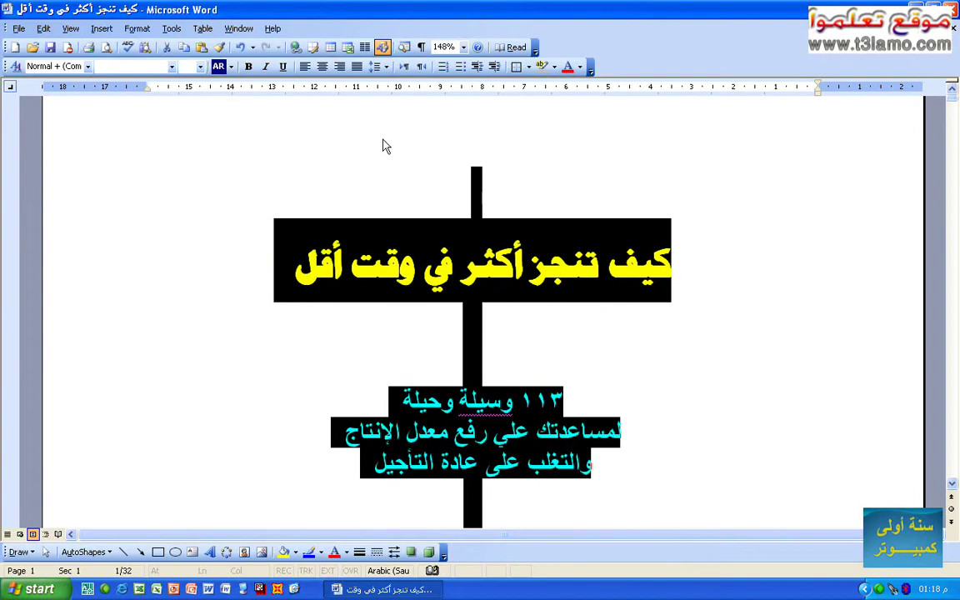
pyautogui.click(376, 322)
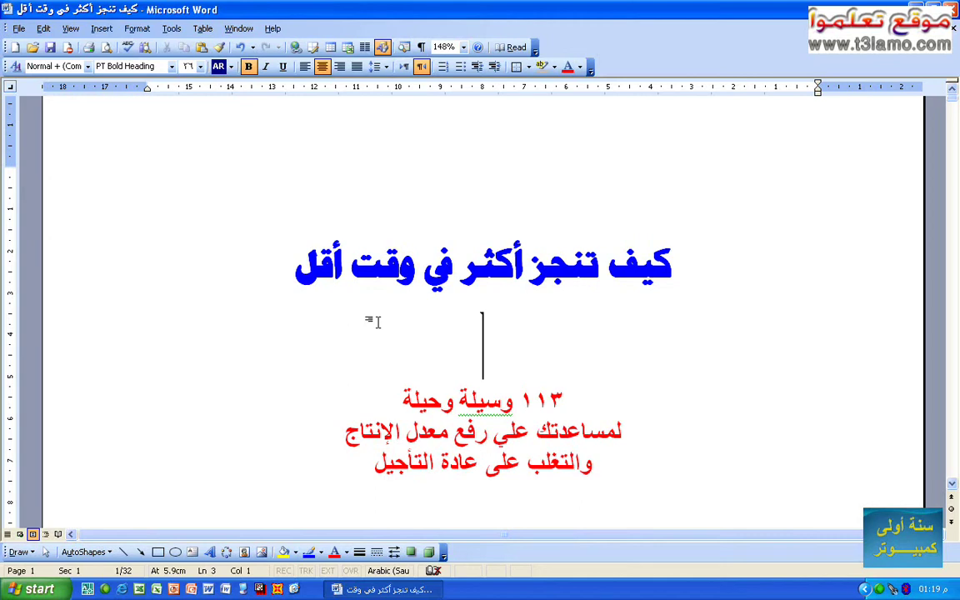
# Step: With the document's Save As dialog open, launch My Computer, Internet Explorer and Excel alongside it
pyautogui.press('F12')
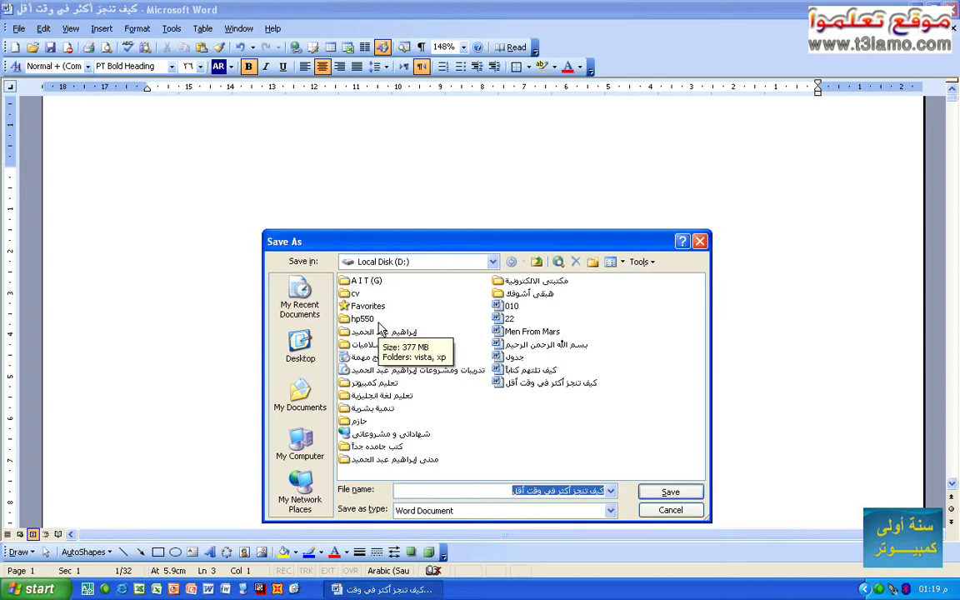
pyautogui.click(242, 590)
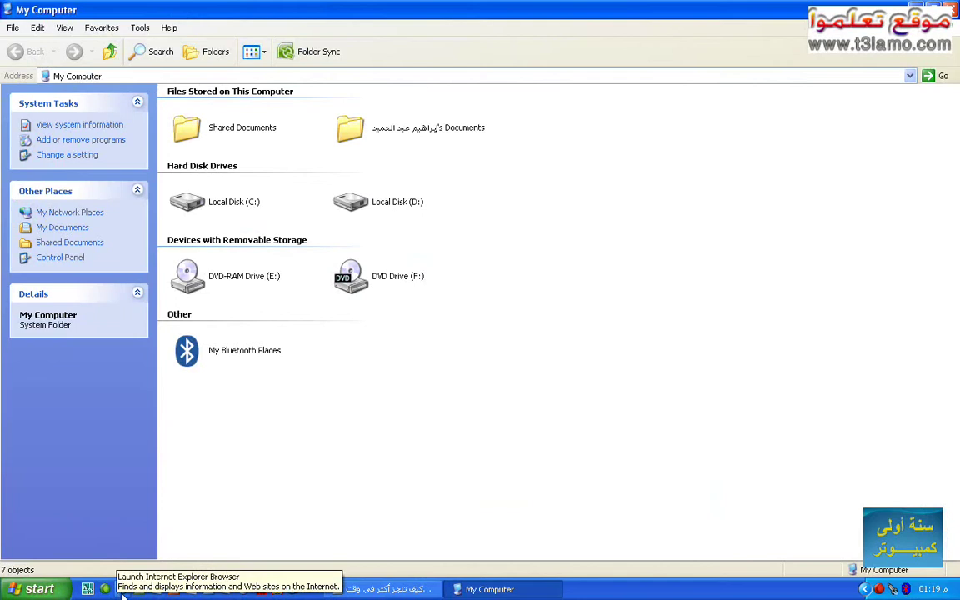
pyautogui.click(122, 589)
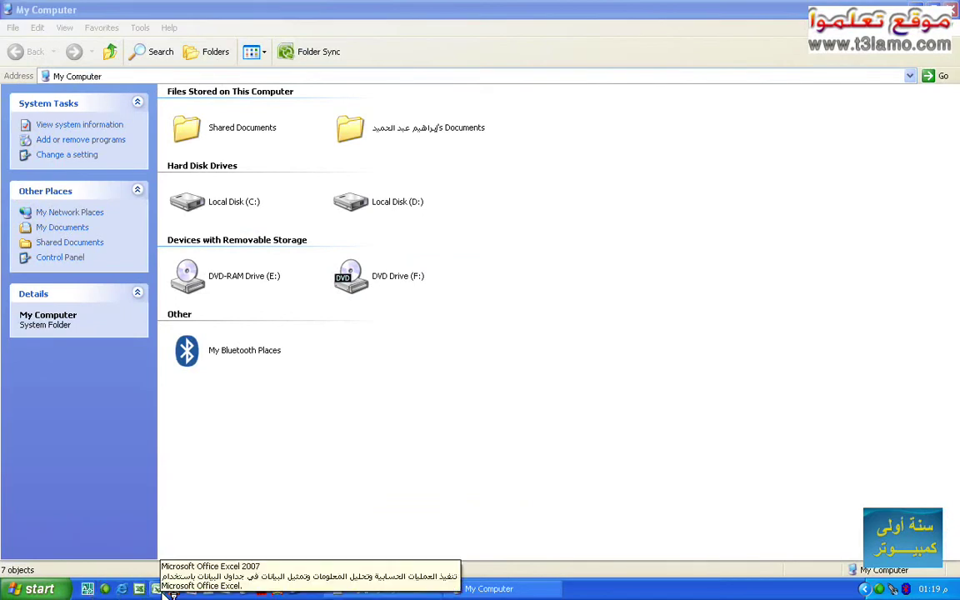
pyautogui.click(141, 590)
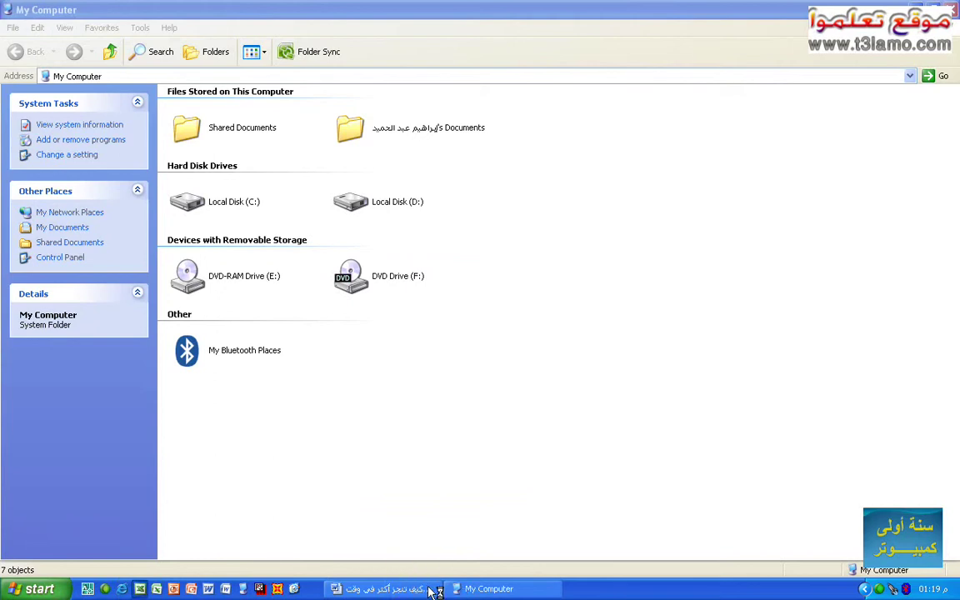
pyautogui.click(433, 592)
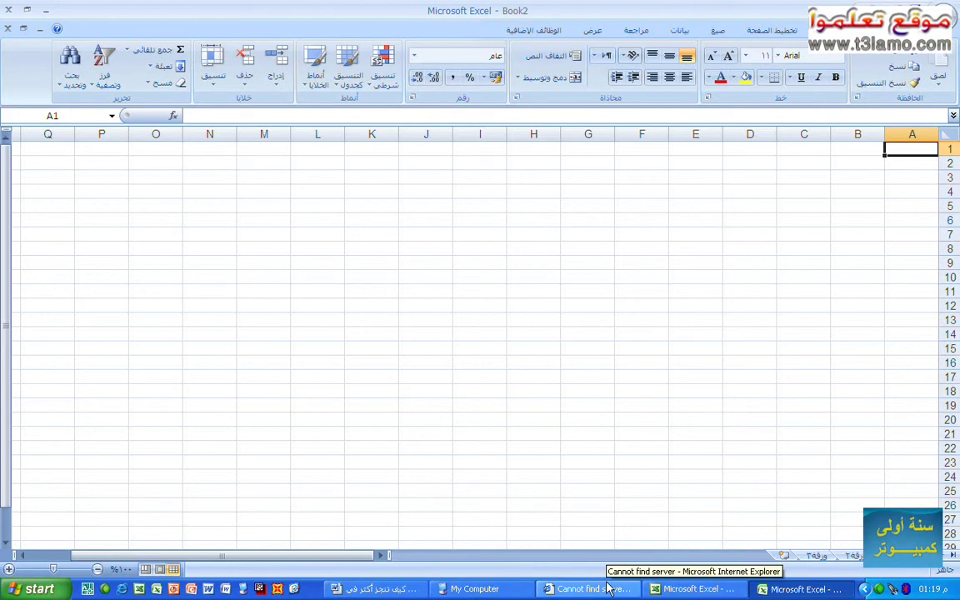
# Step: Cycle repeatedly through all the open windows and switch to My Computer
pyautogui.press('alt')
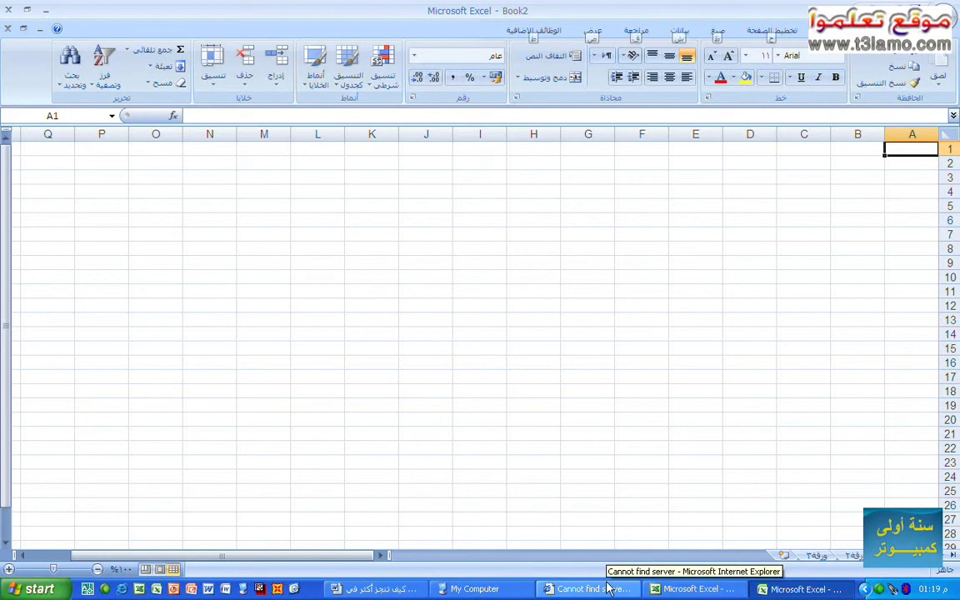
pyautogui.hotkey('alt', 'Tab')
pyautogui.hotkey('alt', 'Tab')
pyautogui.hotkey('alt', 'Tab')
pyautogui.hotkey('alt', 'Tab')
pyautogui.hotkey('alt', 'Tab')
pyautogui.hotkey('alt', 'Tab')
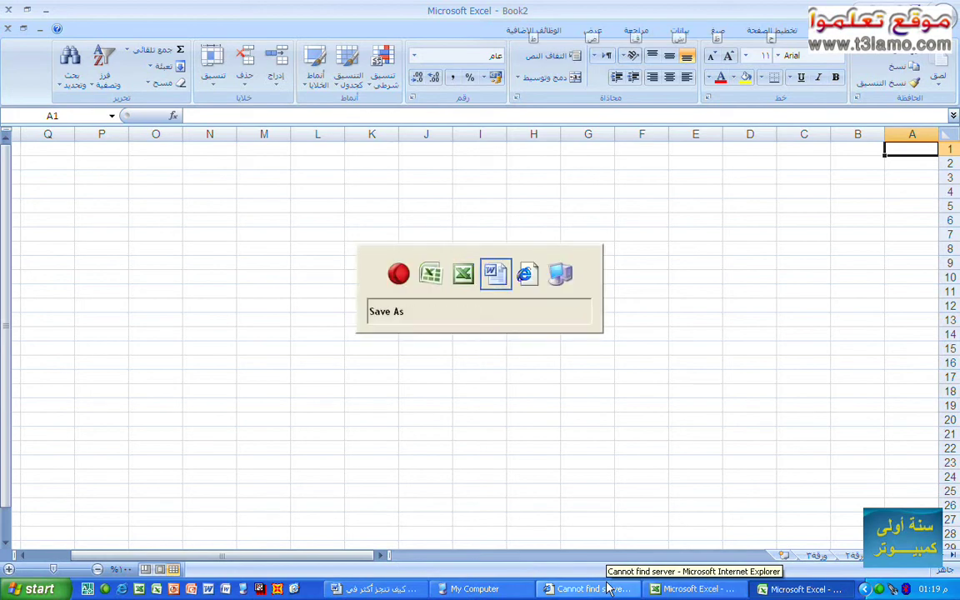
pyautogui.hotkey('alt', 'Tab')
pyautogui.hotkey('alt', 'Tab')
pyautogui.hotkey('alt', 'Tab')
pyautogui.hotkey('alt', 'Tab')
pyautogui.hotkey('alt', 'Tab')
pyautogui.hotkey('alt', 'Tab')
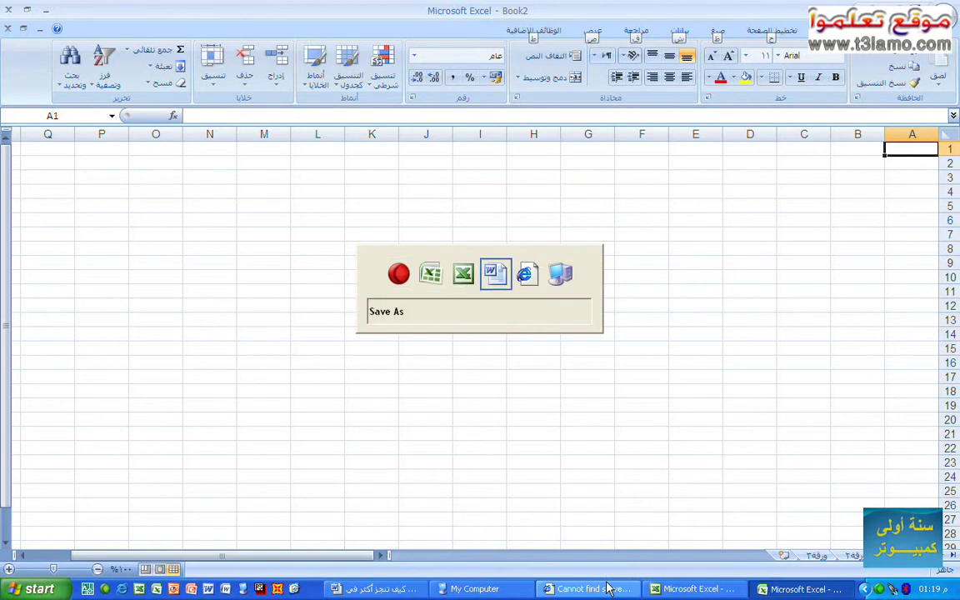
pyautogui.hotkey('alt', 'Tab')
pyautogui.hotkey('alt', 'Tab')
pyautogui.hotkey('alt', 'Tab')
pyautogui.hotkey('alt', 'Tab')
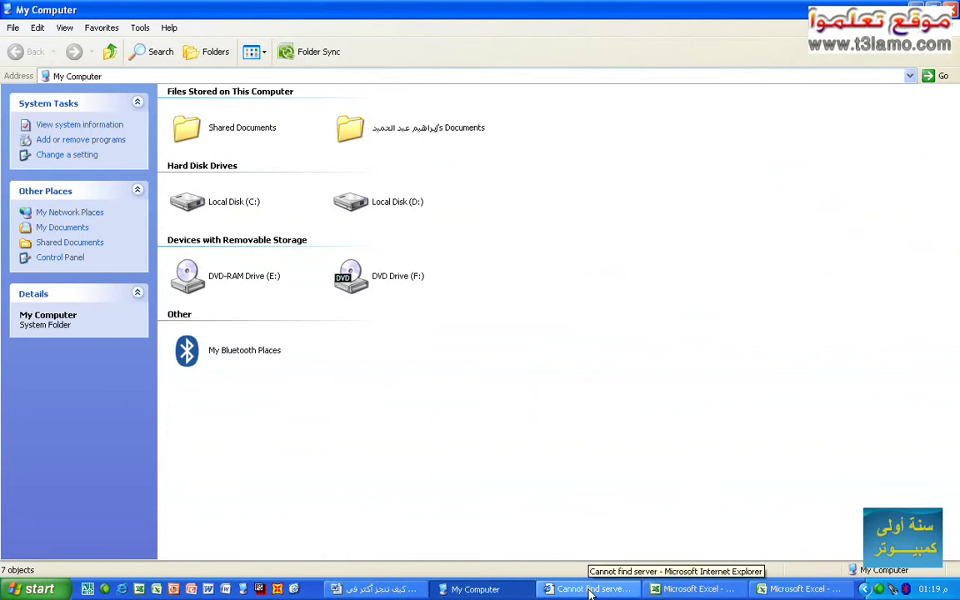
# Step: Close the Internet Explorer window and both Excel windows, then switch to Word and cancel its Save As dialog
pyautogui.rightClick(591, 592)
pyautogui.click(617, 574)
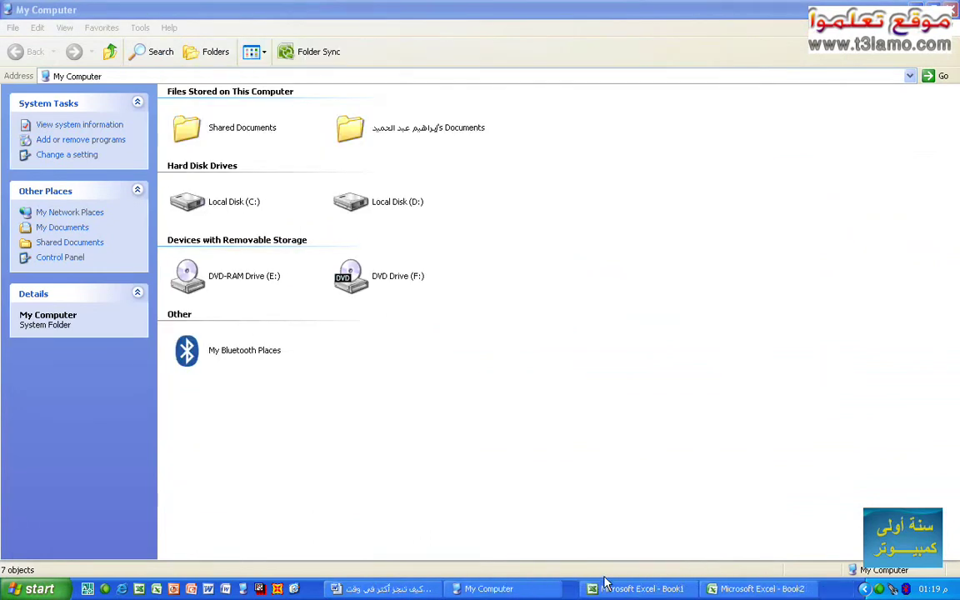
pyautogui.rightClick(626, 588)
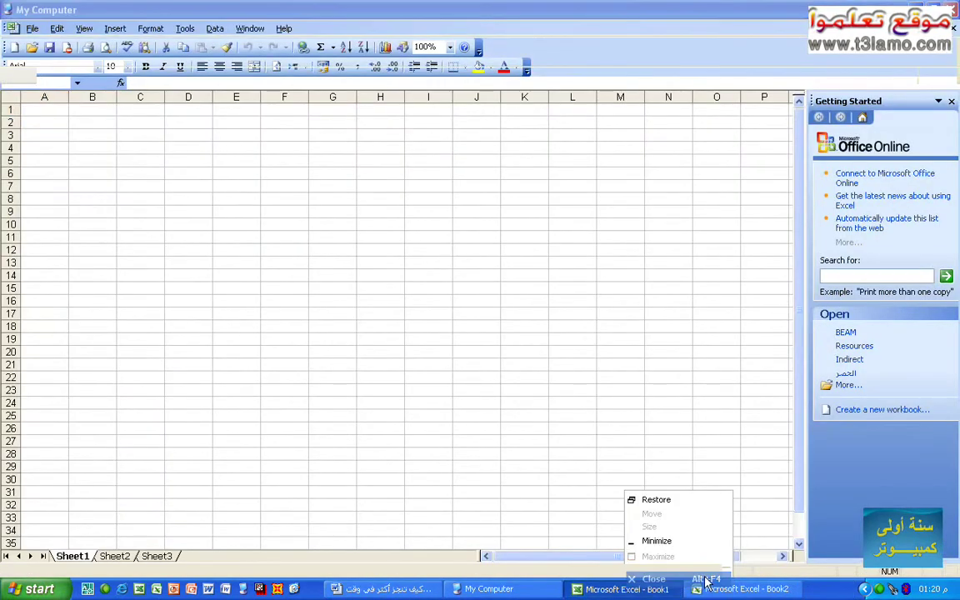
pyautogui.click(705, 579)
pyautogui.rightClick(634, 587)
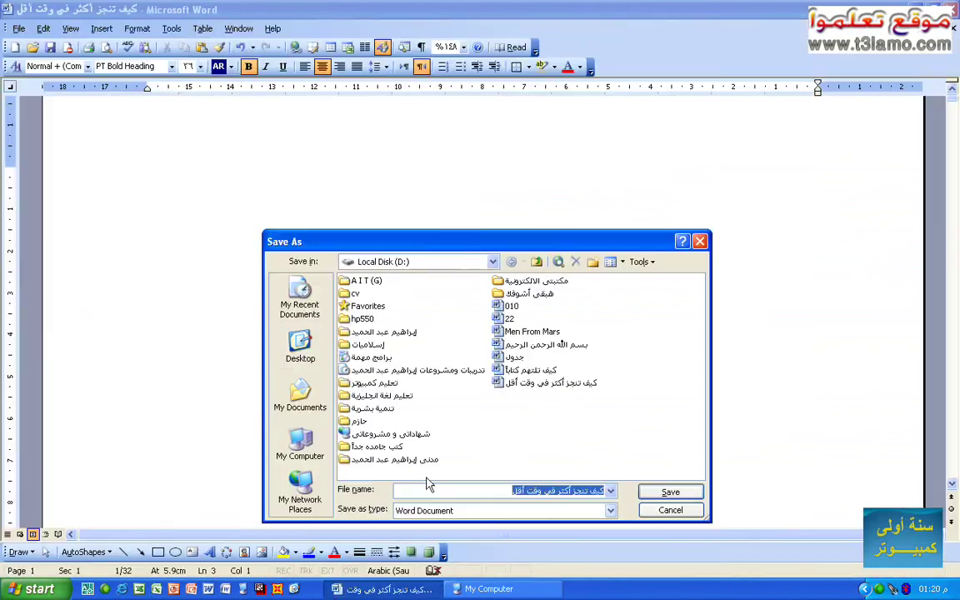
pyautogui.click(675, 510)
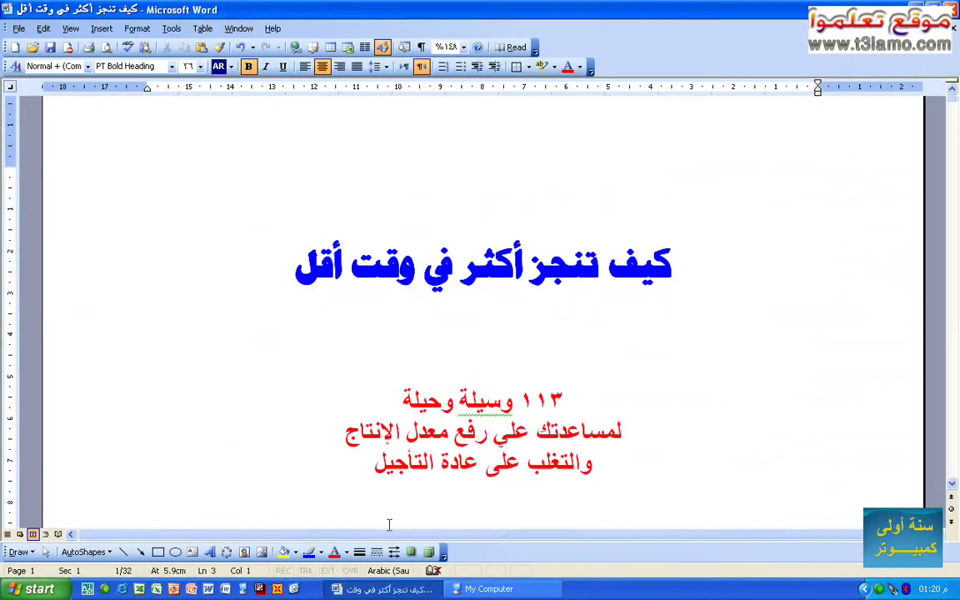
# Step: Create a blank document and enter random Arabic letters, "jhsdghkjdfashkjgh" and more Arabic letters, switching the keyboard language for each part
pyautogui.hotkey('ctrl', 'n')
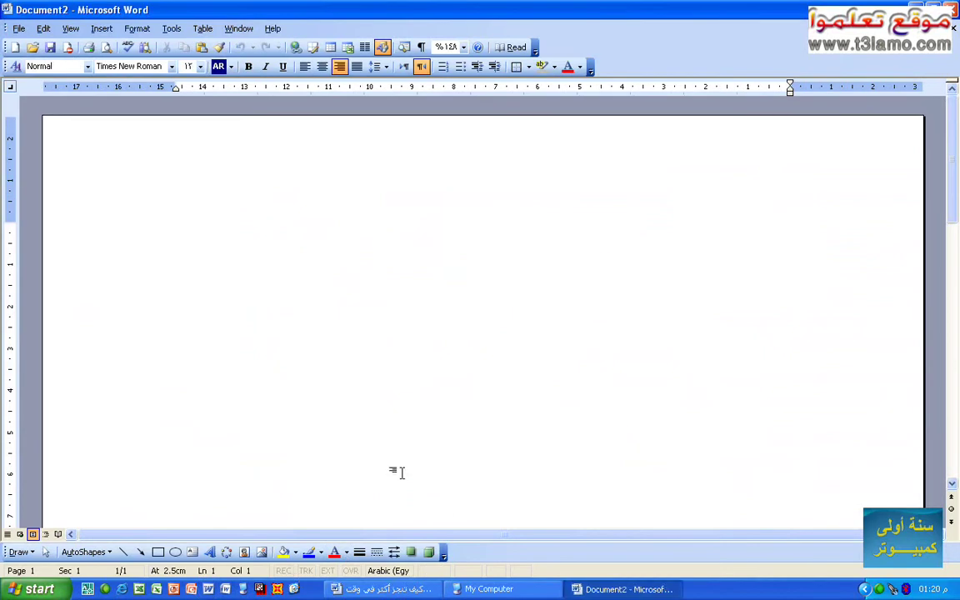
pyautogui.write('ساتيشاتاتيا')
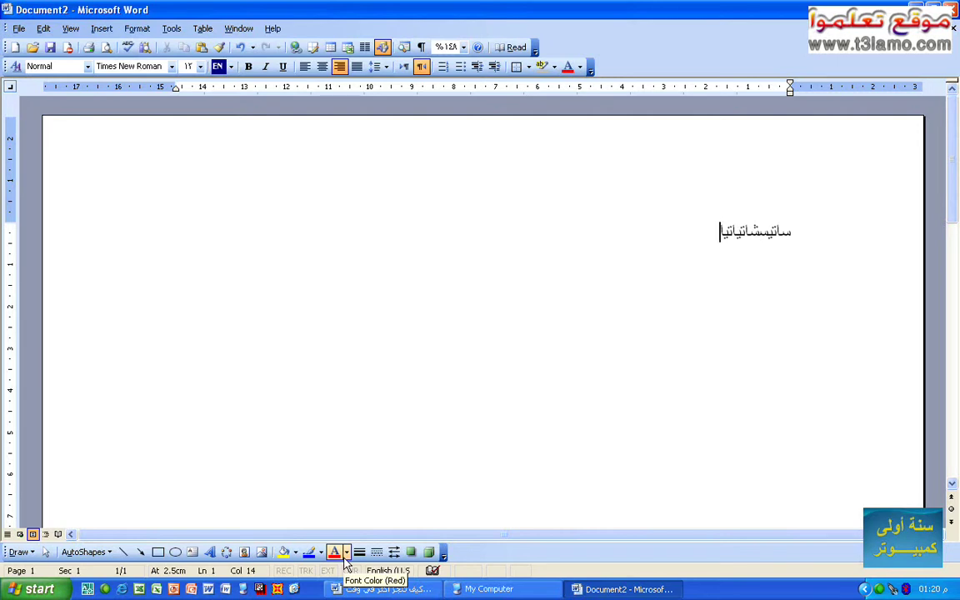
pyautogui.hotkey('alt', 'shift')
pyautogui.write('jhsdghkjdfashkjgh')
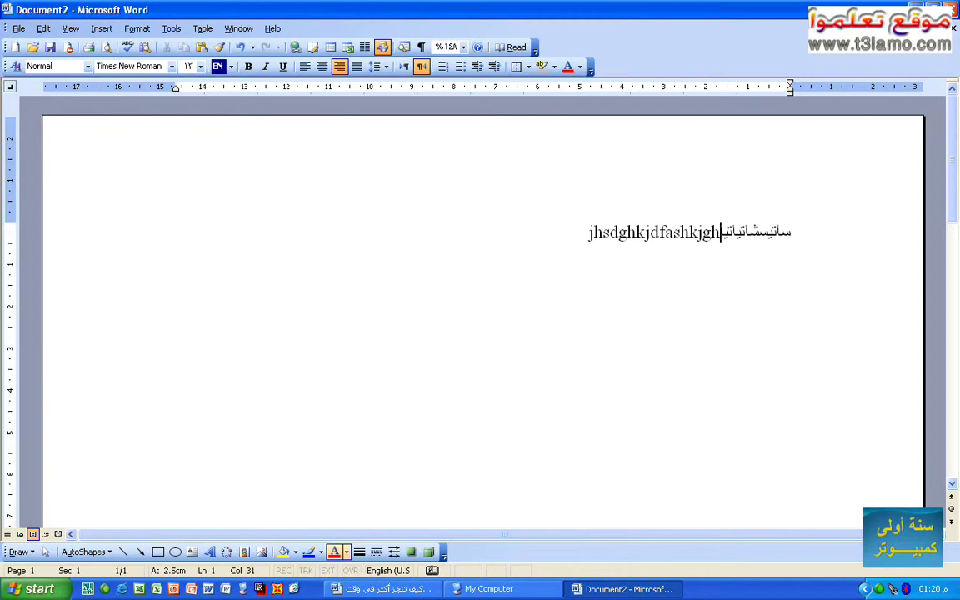
pyautogui.hotkey('alt', 'shift')
pyautogui.write('تيساتنلاسيتنالف')
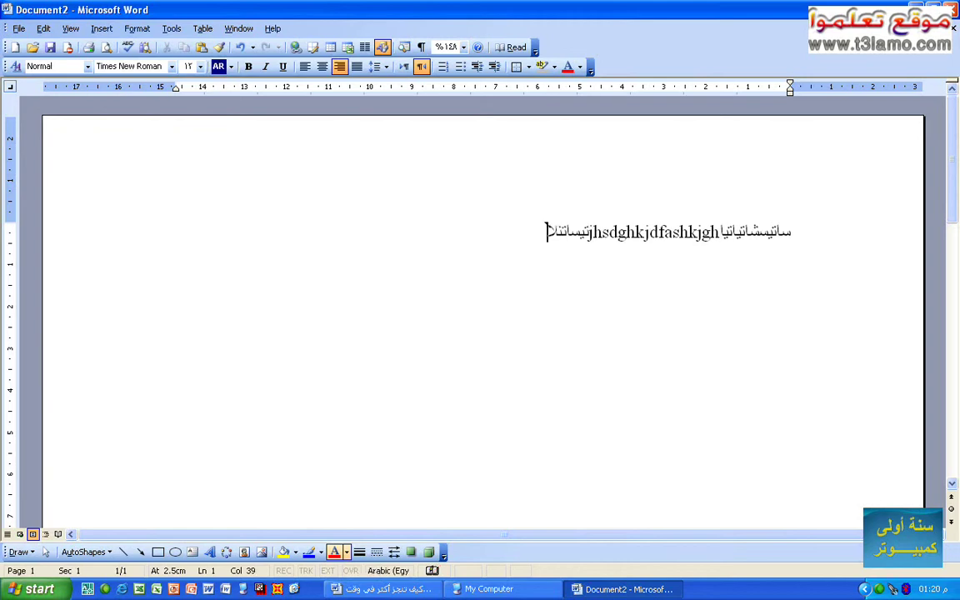
# Step: Delete all the mixed Arabic and English sample text and leave the keyboard language set to Arabic
pyautogui.press('BackSpace')
pyautogui.press('BackSpace')
pyautogui.press('BackSpace')
pyautogui.press('BackSpace')
pyautogui.press('BackSpace')
pyautogui.press('BackSpace')
pyautogui.press('BackSpace')
pyautogui.press('BackSpace')
pyautogui.press('BackSpace')
pyautogui.press('BackSpace')
pyautogui.press('BackSpace')
pyautogui.press('BackSpace')
pyautogui.press('BackSpace')
pyautogui.press('BackSpace')
pyautogui.press('BackSpace')
pyautogui.press('BackSpace')
pyautogui.press('BackSpace')
pyautogui.press('BackSpace')
pyautogui.press('BackSpace')
pyautogui.press('BackSpace')
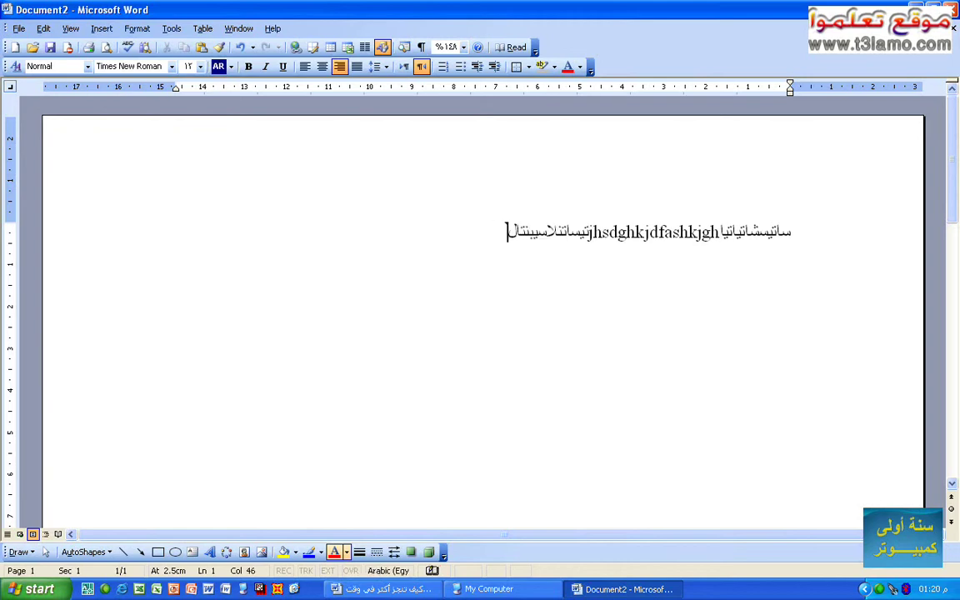
pyautogui.hotkey('alt', 'shift')
pyautogui.press('BackSpace')
pyautogui.press('BackSpace')
pyautogui.press('BackSpace')
pyautogui.press('BackSpace')
pyautogui.press('BackSpace')
pyautogui.press('BackSpace')
pyautogui.press('BackSpace')
pyautogui.press('BackSpace')
pyautogui.press('BackSpace')
pyautogui.press('BackSpace')
pyautogui.press('BackSpace')
pyautogui.press('BackSpace')
pyautogui.press('BackSpace')
pyautogui.press('BackSpace')
pyautogui.press('BackSpace')
pyautogui.press('BackSpace')
pyautogui.press('BackSpace')
pyautogui.press('BackSpace')
pyautogui.press('BackSpace')
pyautogui.press('BackSpace')
pyautogui.hotkey('alt', 'shift')
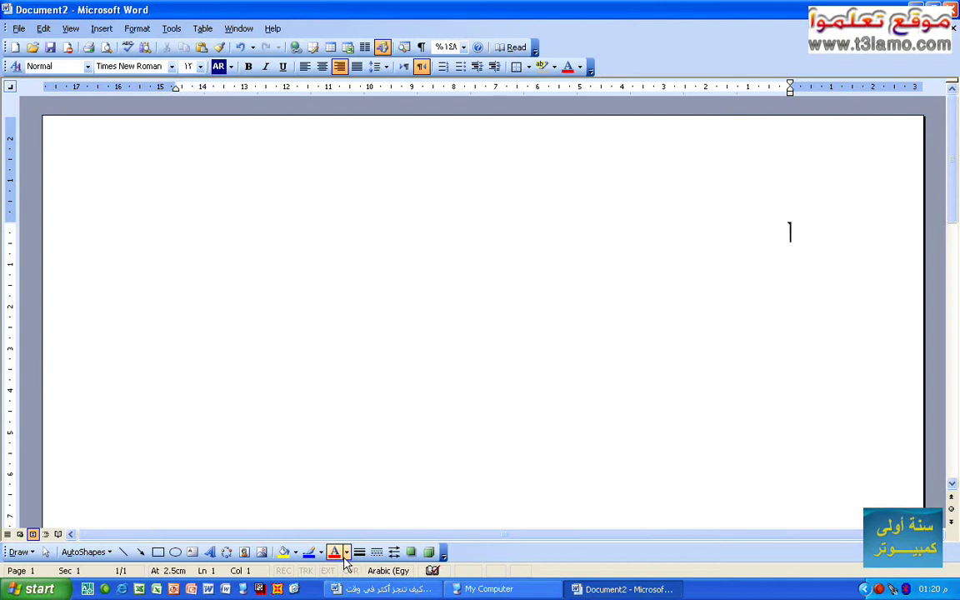
# Step: Enter "بسم الله الرحمن الرحيم" in the blank document and enlarge all of it step by step to 20 pt
pyautogui.write('بسم الله الر')
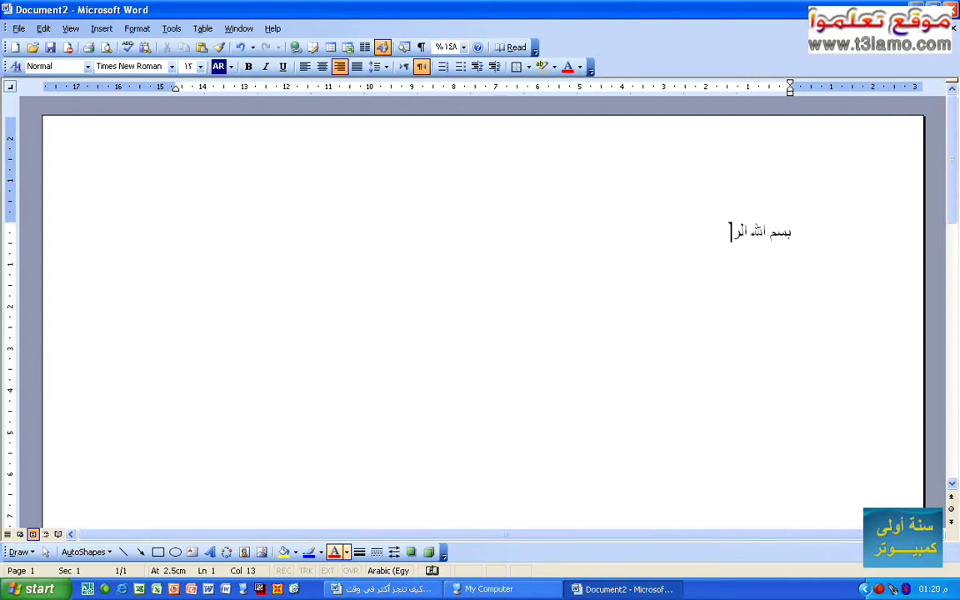
pyautogui.write('حمن الرحيم')
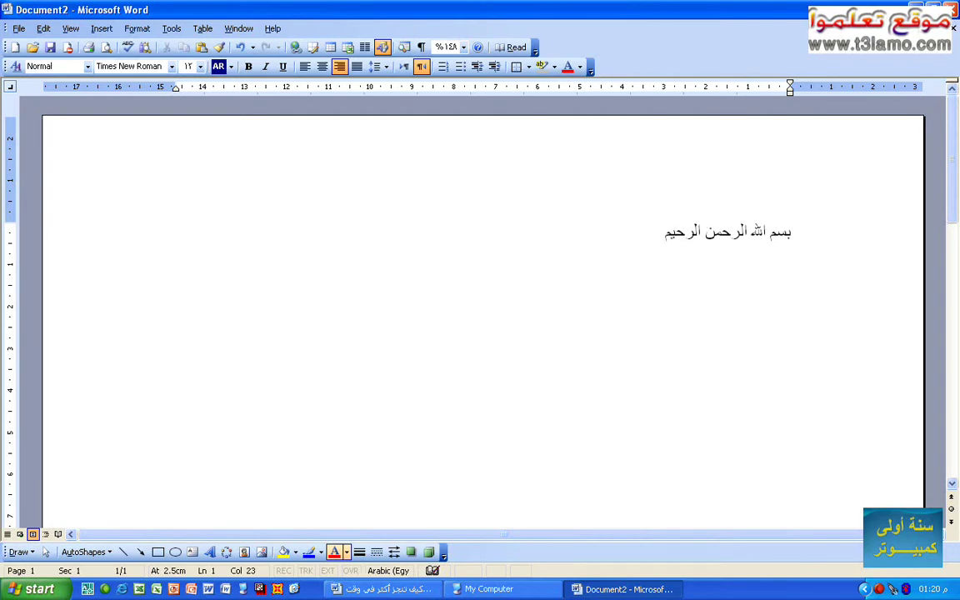
pyautogui.hotkey('ctrl', 'a')
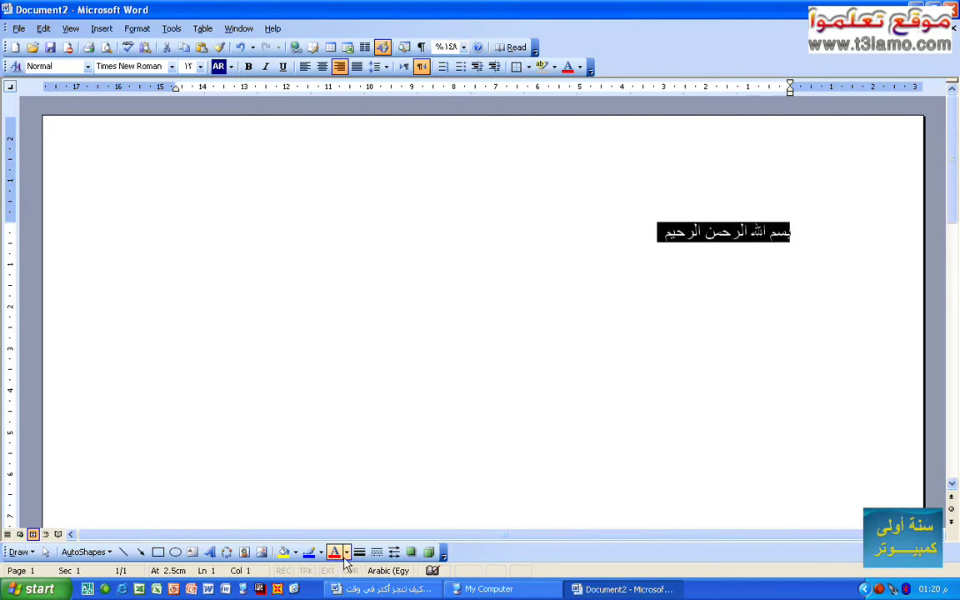
pyautogui.hotkey('ctrl', ']')
pyautogui.hotkey('ctrl', ']')
pyautogui.hotkey('ctrl', ']')
pyautogui.hotkey('ctrl', ']')
pyautogui.hotkey('ctrl', ']')
pyautogui.hotkey('ctrl', ']')
pyautogui.hotkey('ctrl', ']')
pyautogui.hotkey('ctrl', ']')
pyautogui.hotkey('ctrl', ']')
pyautogui.hotkey('ctrl', ']')
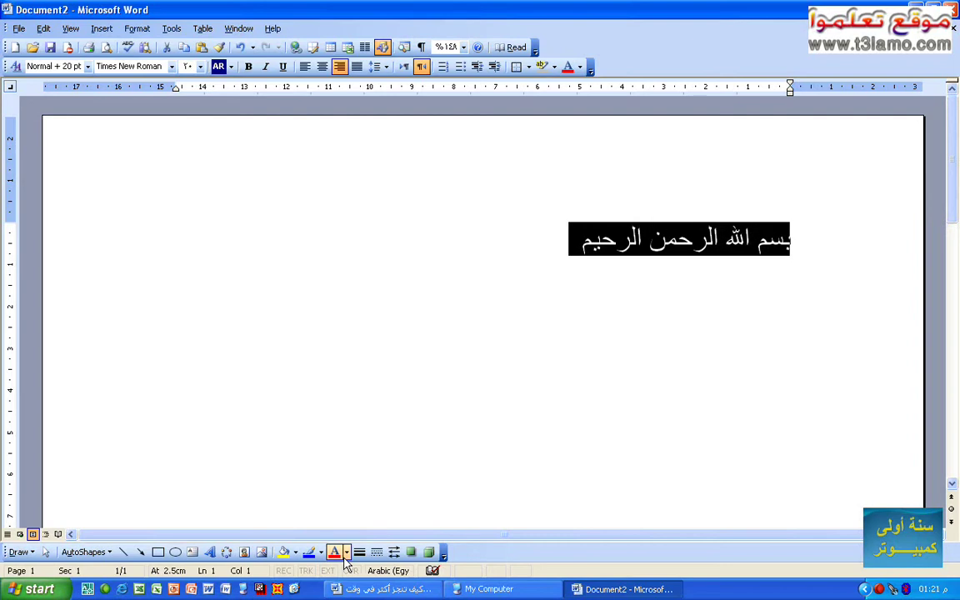
# Step: Shrink the selected Arabic phrase step by step to 14 pt
pyautogui.hotkey('ctrl', '[')
pyautogui.hotkey('ctrl', '[')
pyautogui.hotkey('ctrl', '[')
pyautogui.hotkey('ctrl', '[')
pyautogui.hotkey('ctrl', '[')
pyautogui.hotkey('ctrl', '[')
pyautogui.hotkey('ctrl', '[')
pyautogui.hotkey('ctrl', '[')
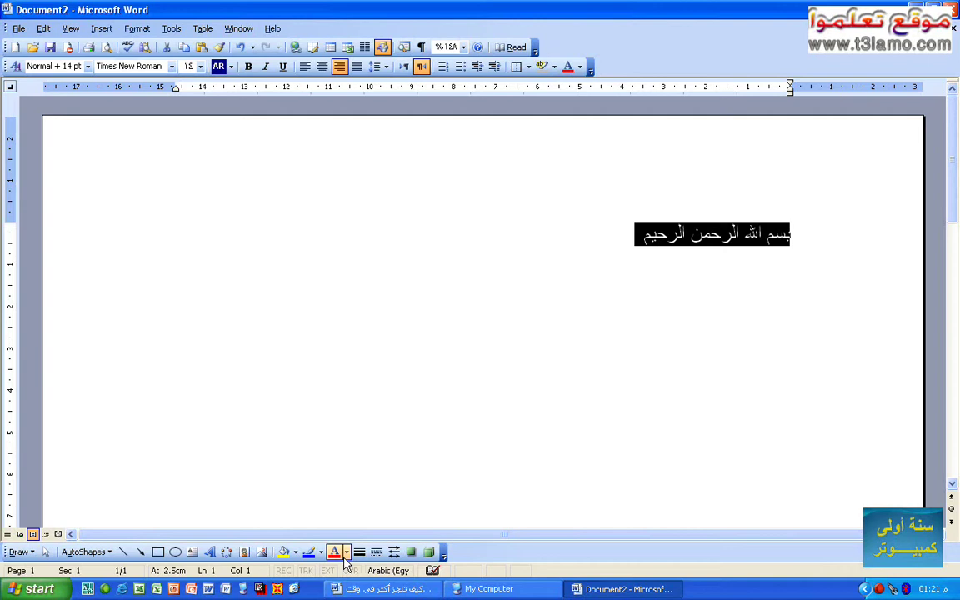
# Step: Show the desktop, restore the windows, show the desktop again and switch to the My Computer window
pyautogui.press('super+d')
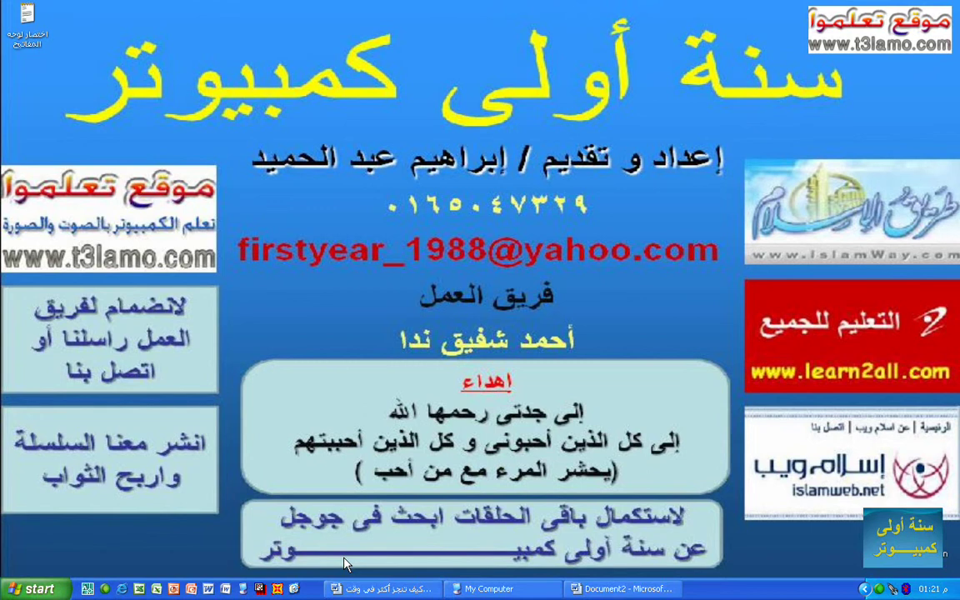
pyautogui.press('super+d')
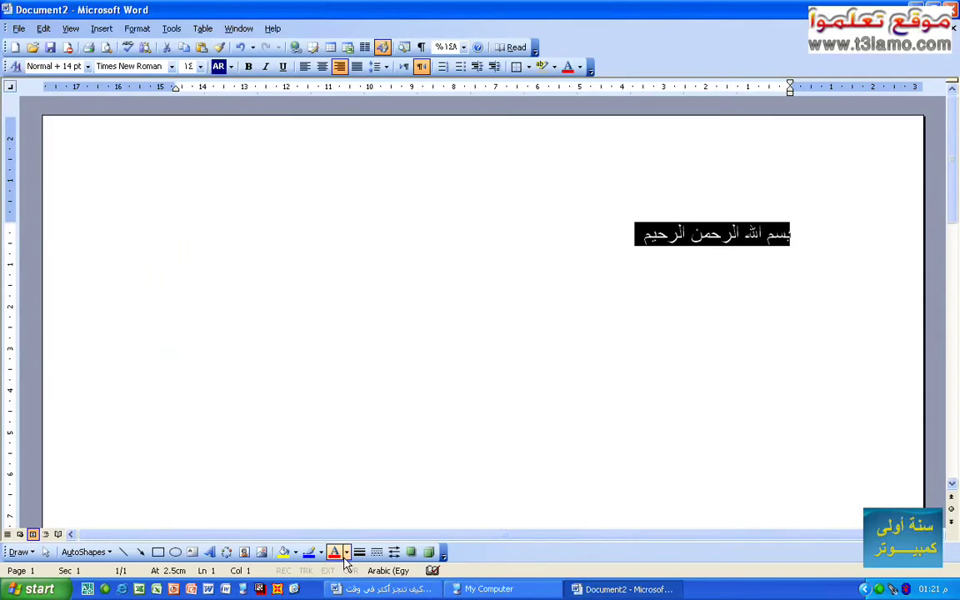
pyautogui.press('super+d')
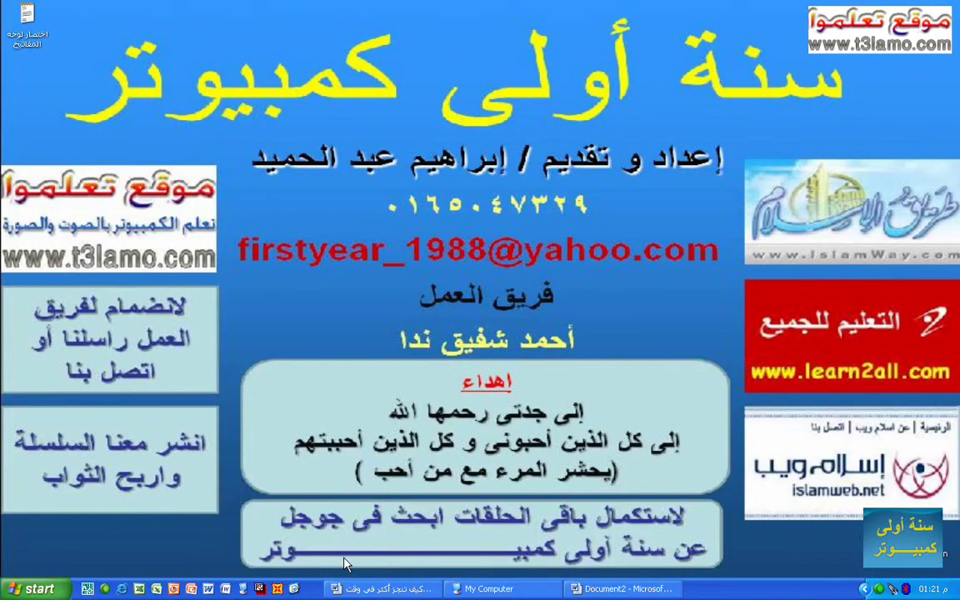
pyautogui.hotkey('alt', 'Tab')
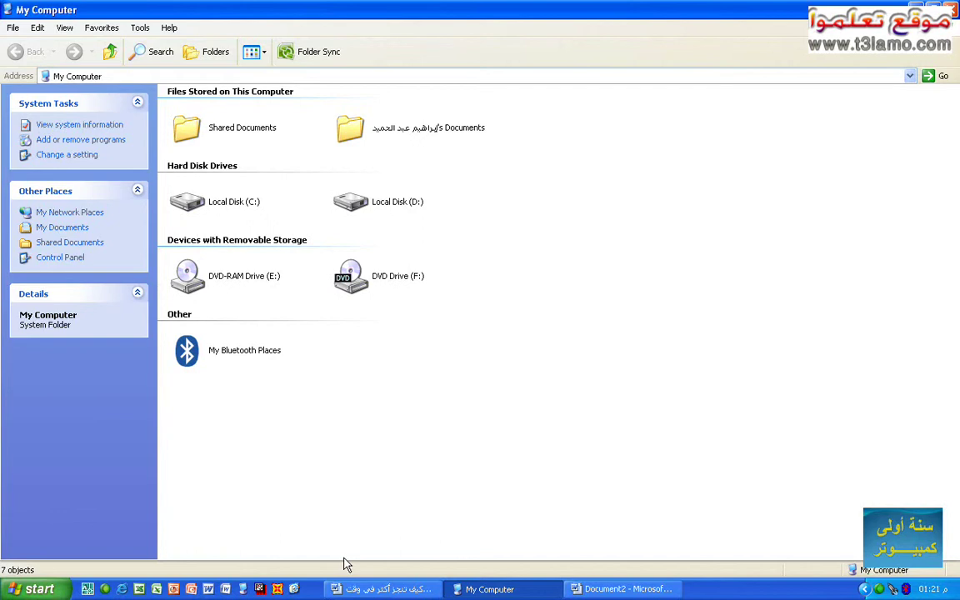
# Step: Browse the Start menu entries in both columns without launching anything and return to My Computer
pyautogui.press('super')
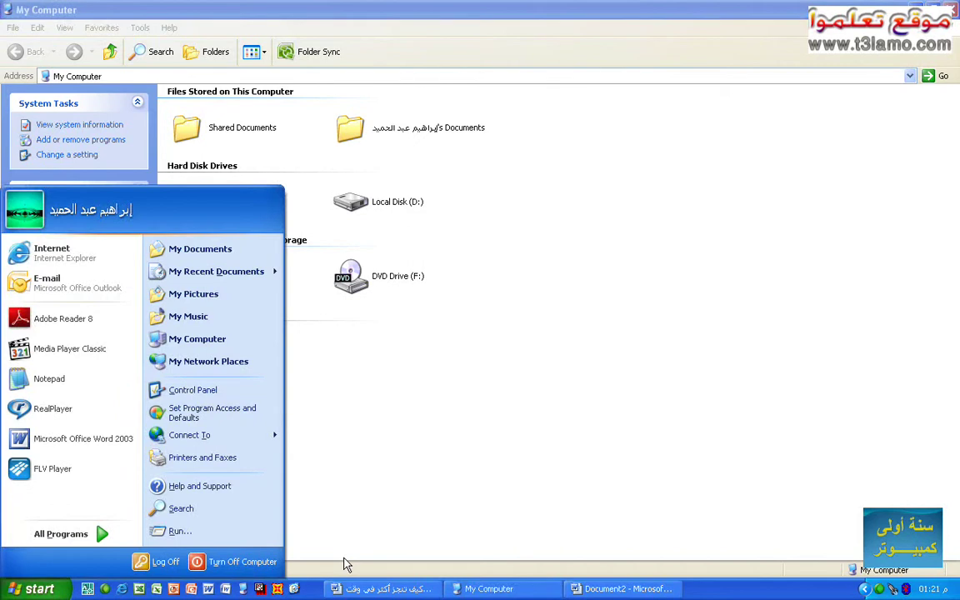
pyautogui.press('Up')
pyautogui.press('Up')
pyautogui.press('Up')
pyautogui.press('Up')
pyautogui.press('Up')
pyautogui.press('Up')
pyautogui.press('Up')
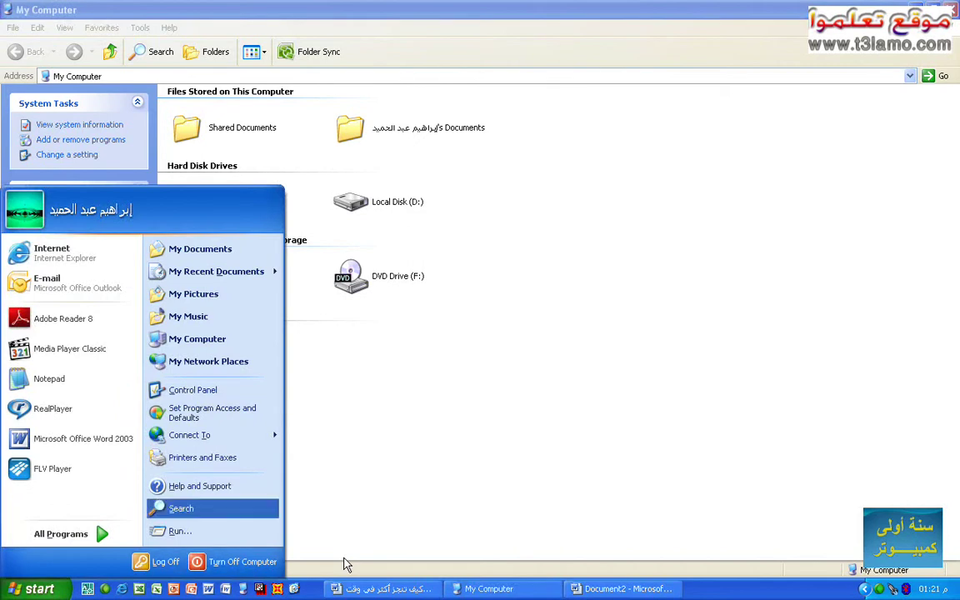
pyautogui.press('Up')
pyautogui.press('Up')
pyautogui.press('Left')
pyautogui.press('Down')
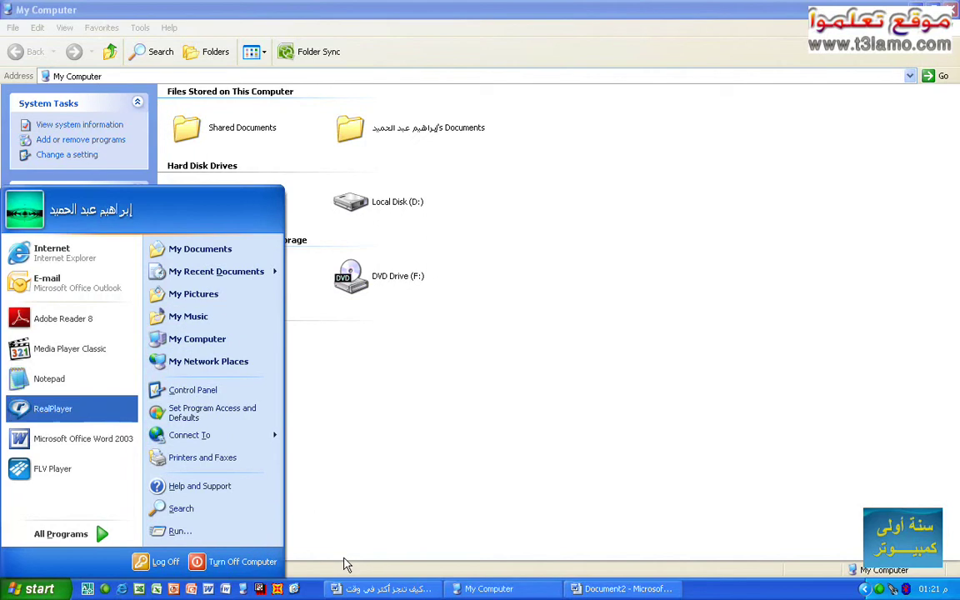
pyautogui.press('Down')
pyautogui.press('Down')
pyautogui.press('Right')
pyautogui.press('Left')
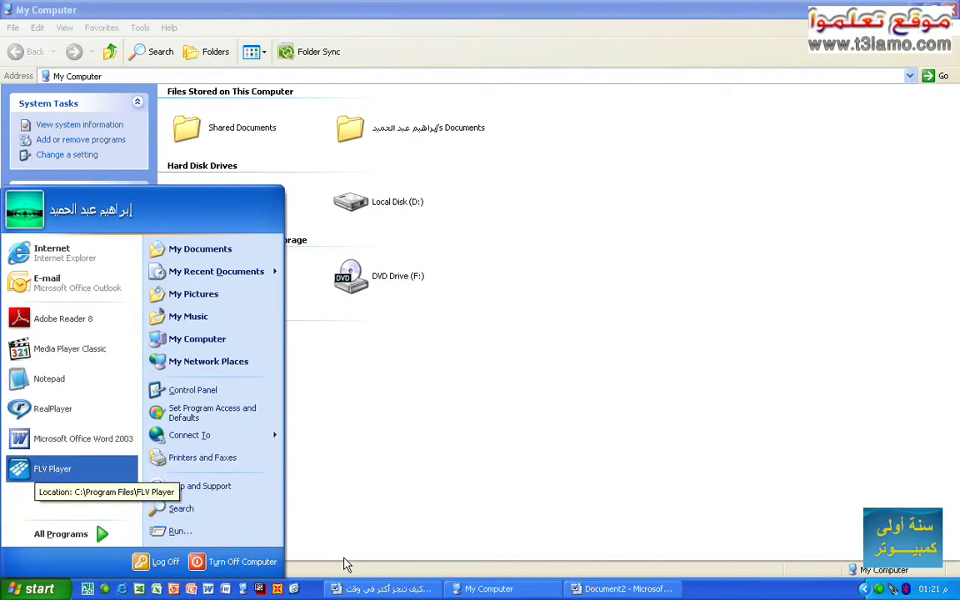
pyautogui.click(596, 327)
pyautogui.rightClick(596, 327)
pyautogui.click(621, 366)
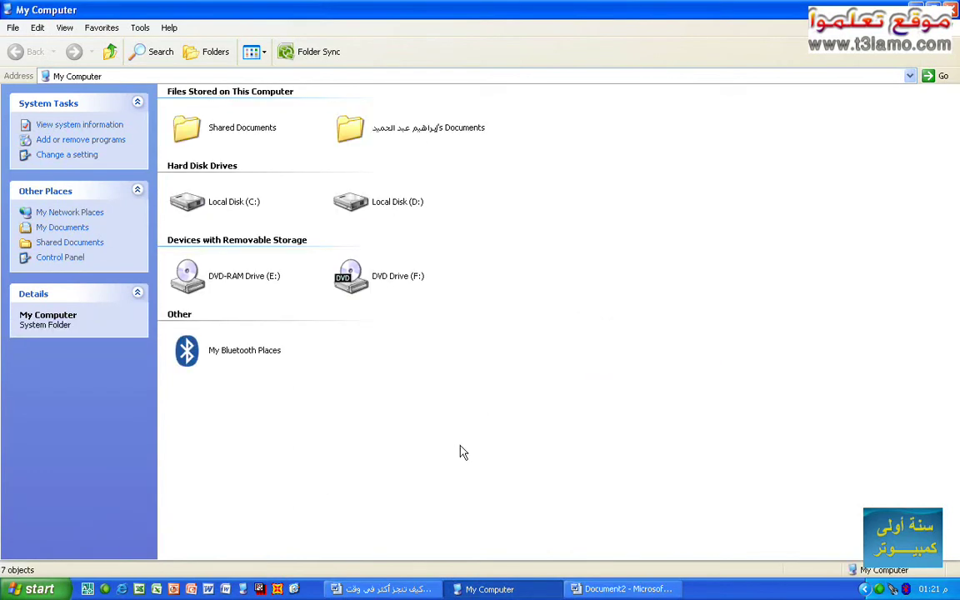
# Step: Look at the Run entry in the Start menu, opening and closing the menu twice
pyautogui.press('super')
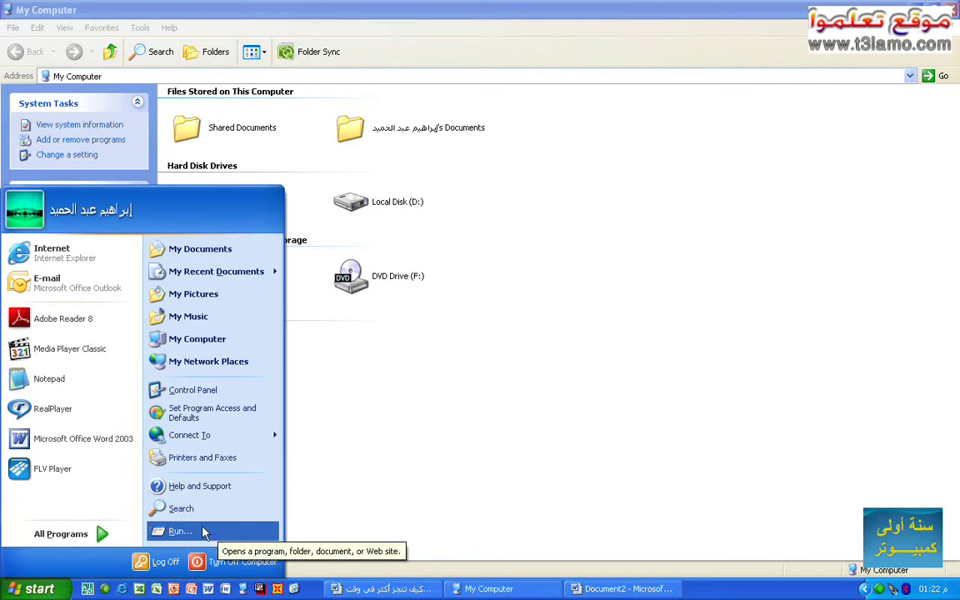
pyautogui.press('Escape')
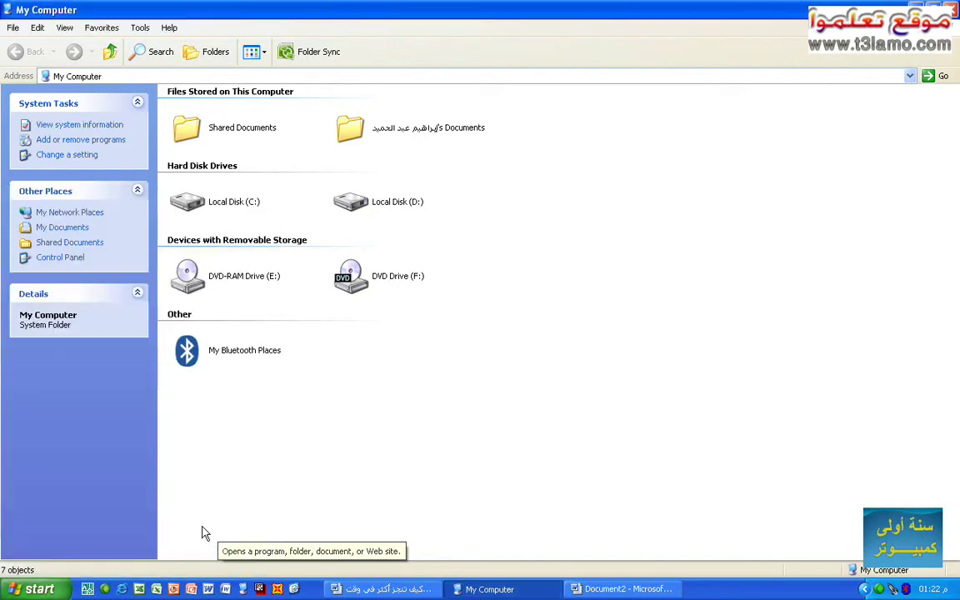
pyautogui.press('super')
pyautogui.press('Escape')
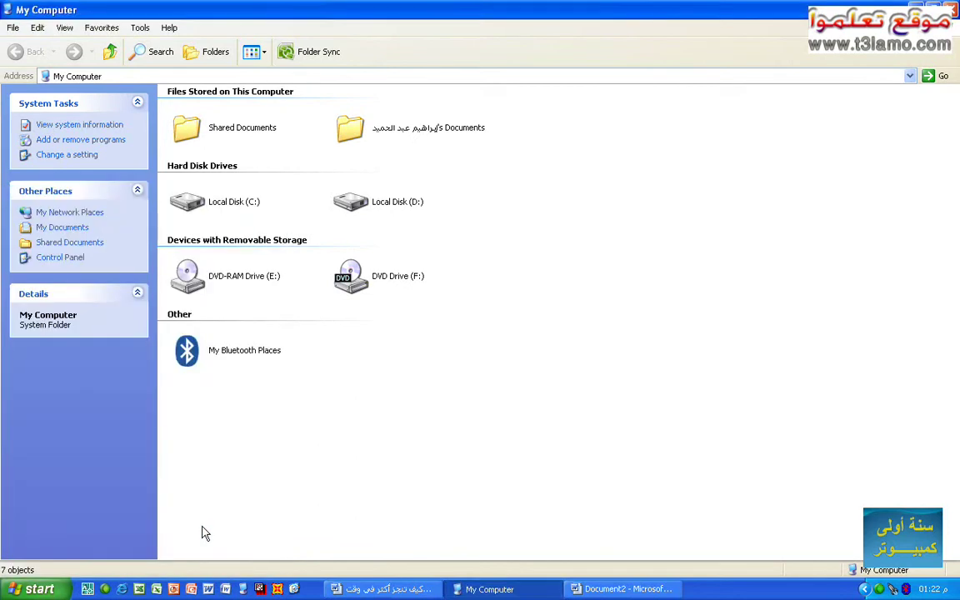
# Step: Open the Run dialog from the Start menu, first by pointing and again by its access letter, closing it each time
pyautogui.press('super')
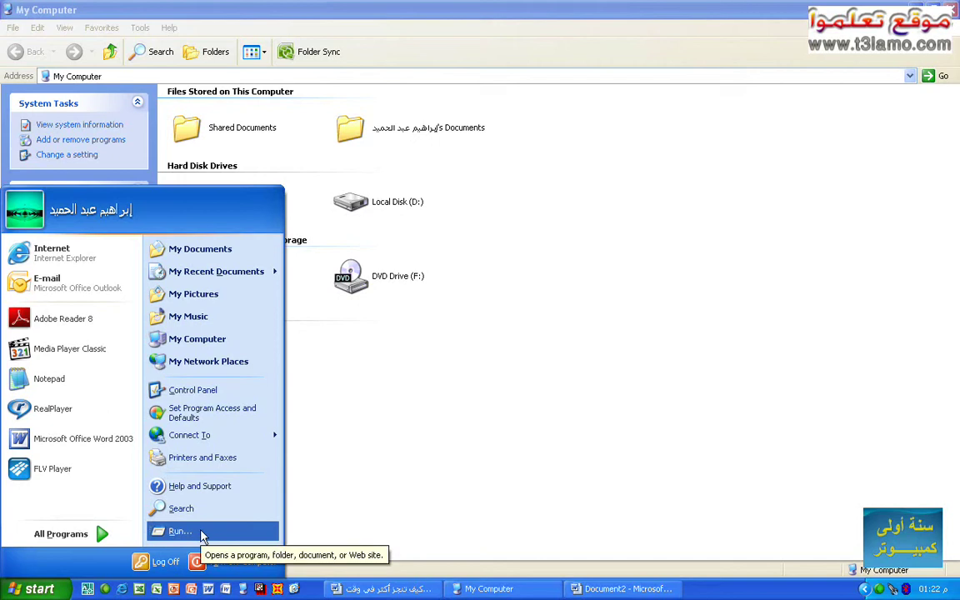
pyautogui.click(180, 532)
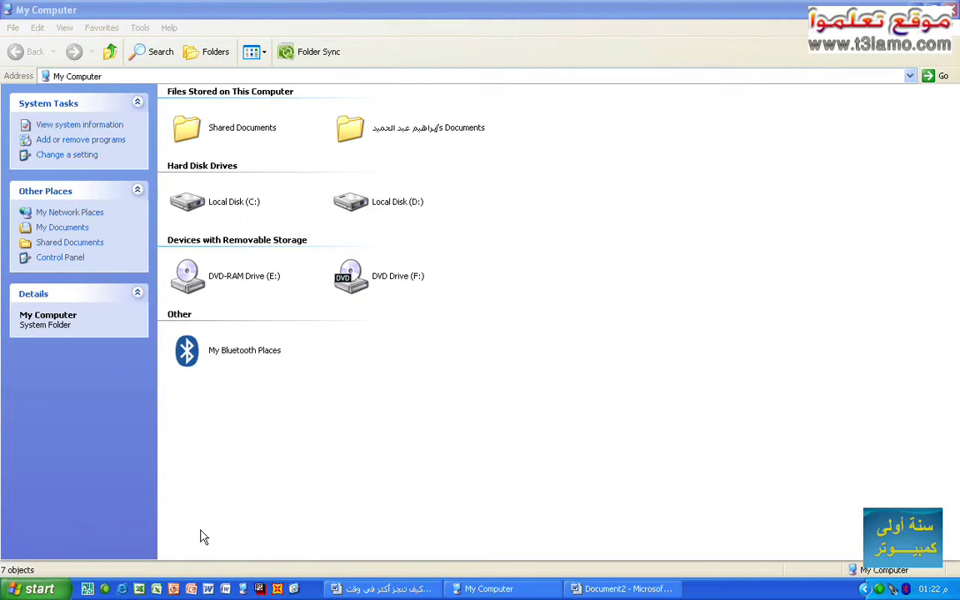
pyautogui.press('super')
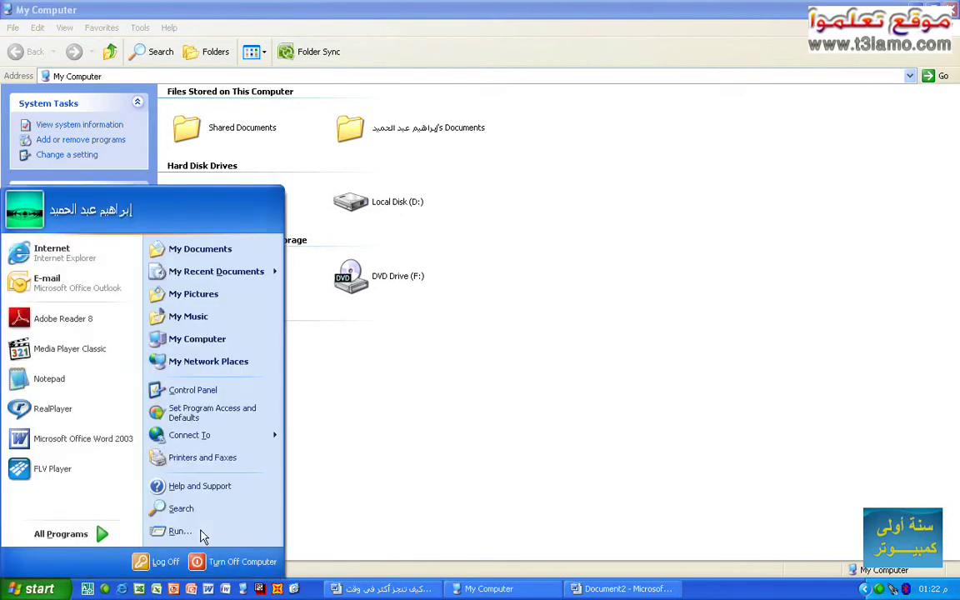
pyautogui.press('r')
pyautogui.press('r')
pyautogui.press('r')
pyautogui.press('r')
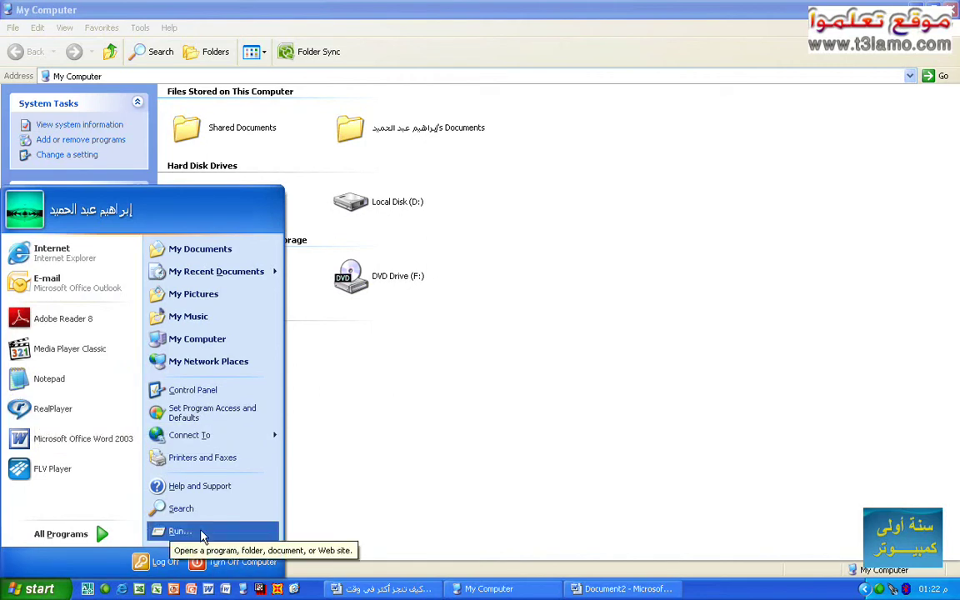
pyautogui.press('Return')
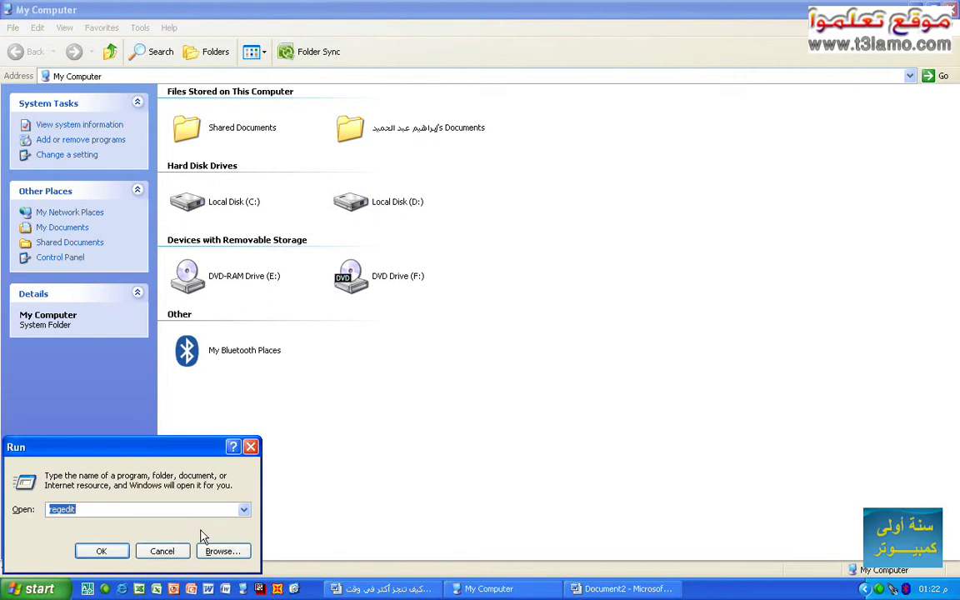
pyautogui.click(250, 447)
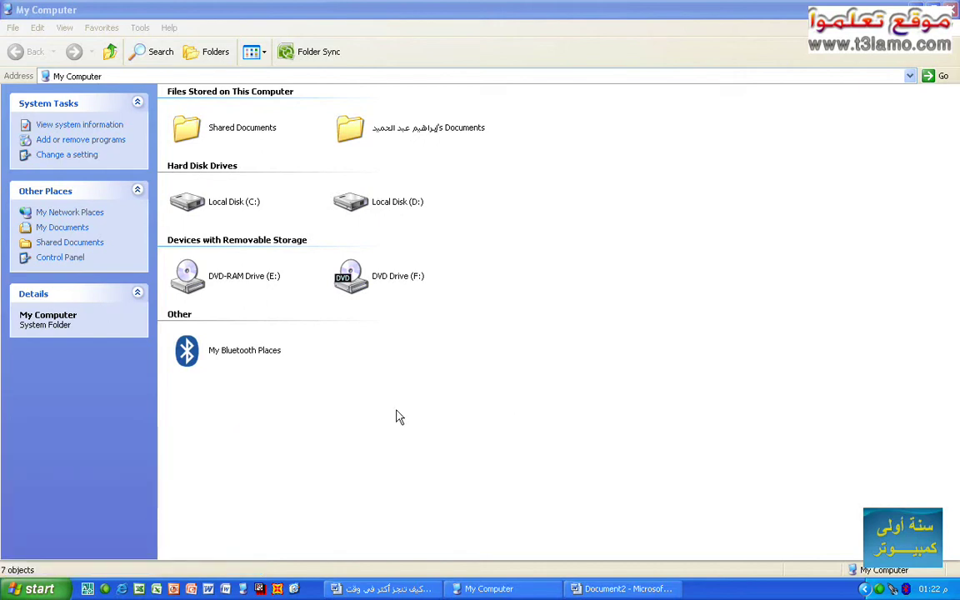
# Step: Open and close the Run dialog three times: directly, through the Start menu, and directly again
pyautogui.press('super+r')
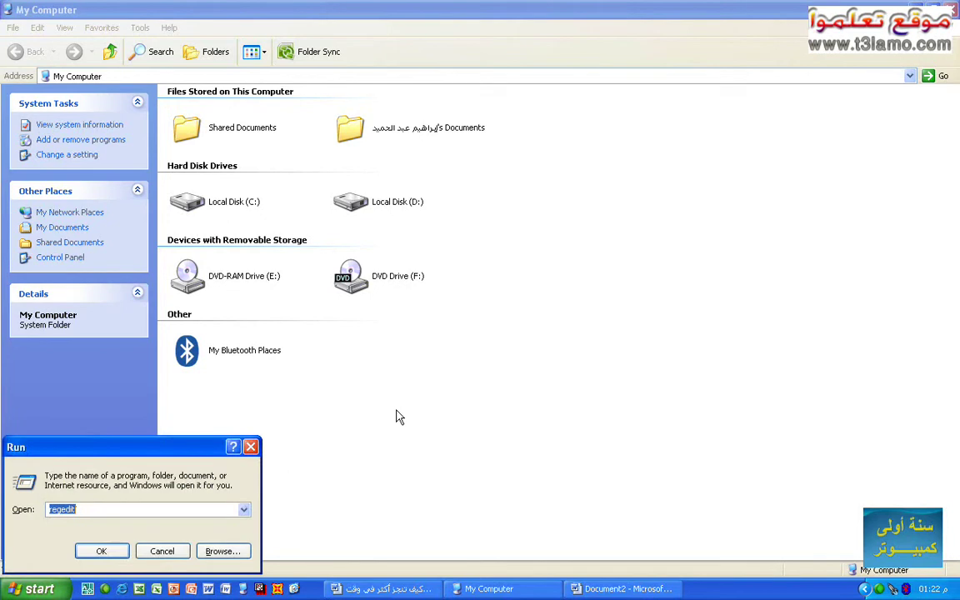
pyautogui.click(250, 447)
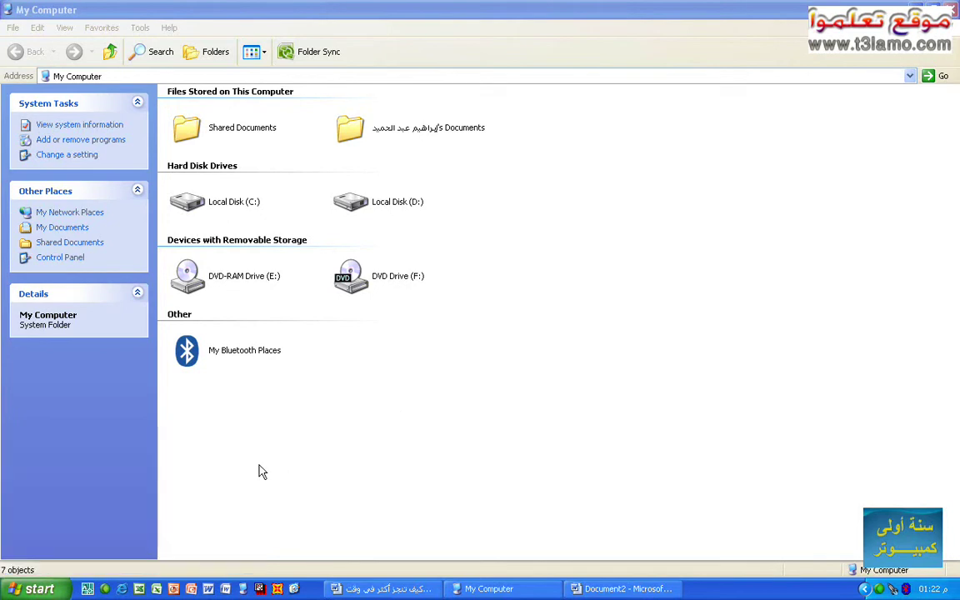
pyautogui.press('super')
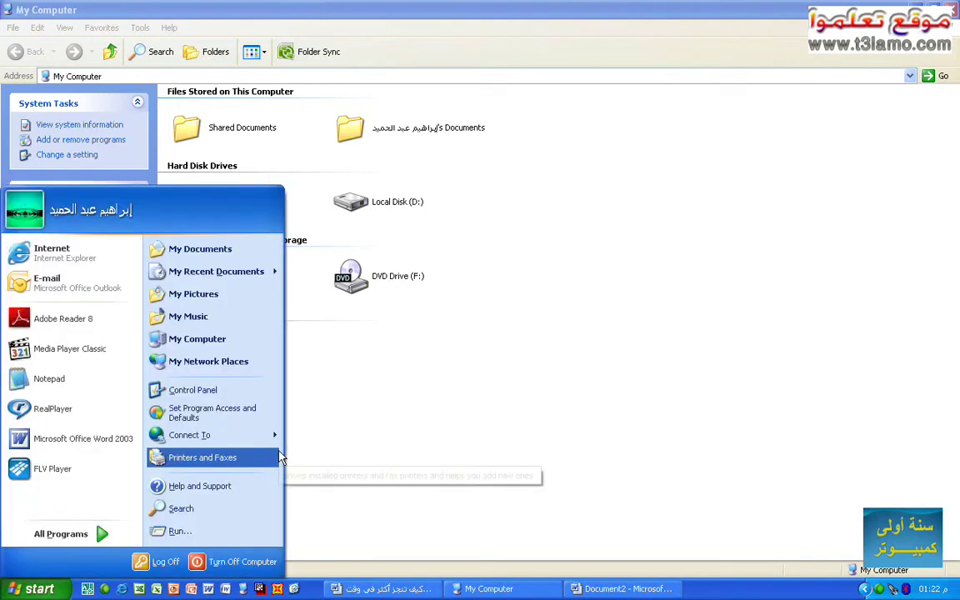
pyautogui.press('r')
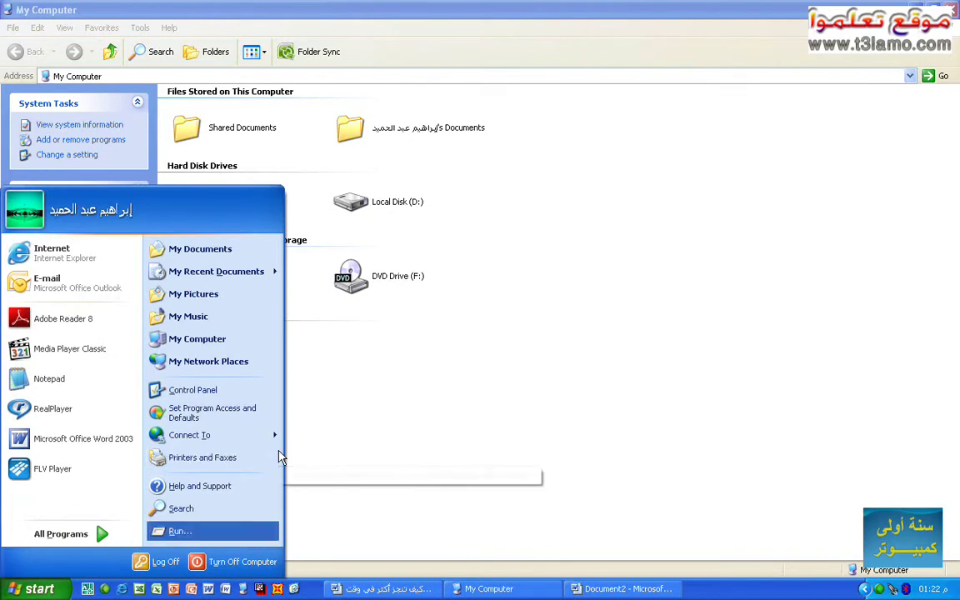
pyautogui.press('Return')
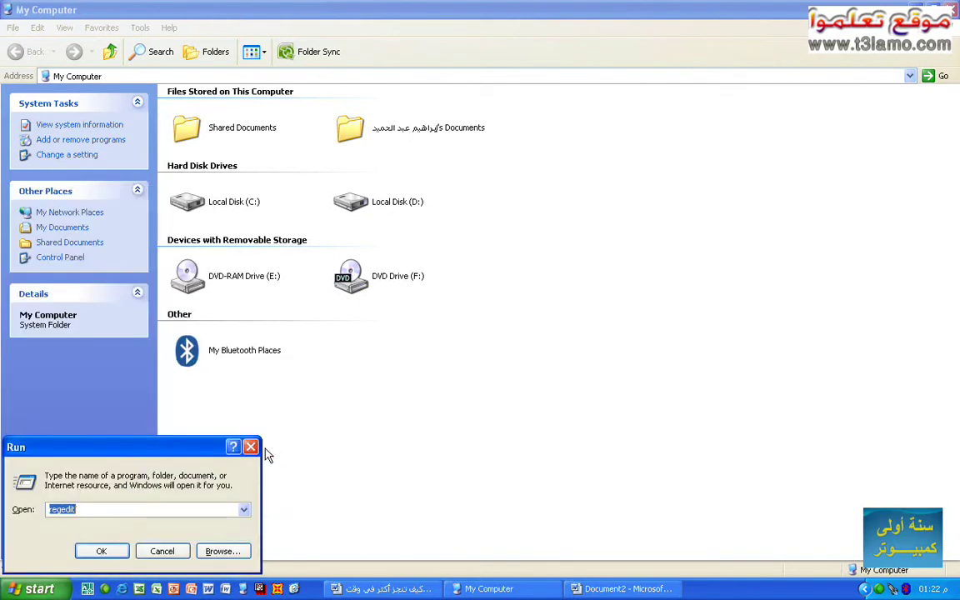
pyautogui.click(250, 447)
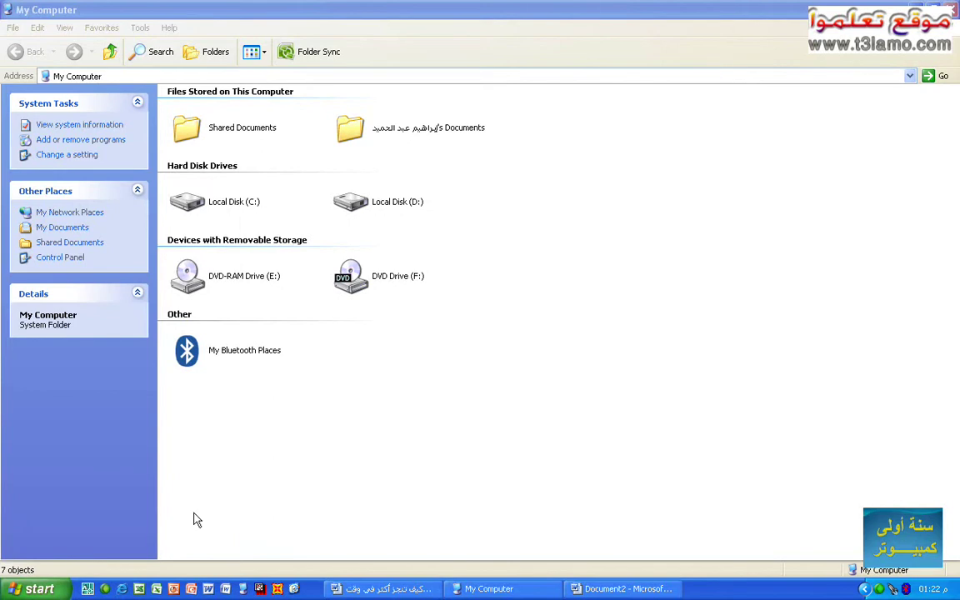
pyautogui.press('super+r')
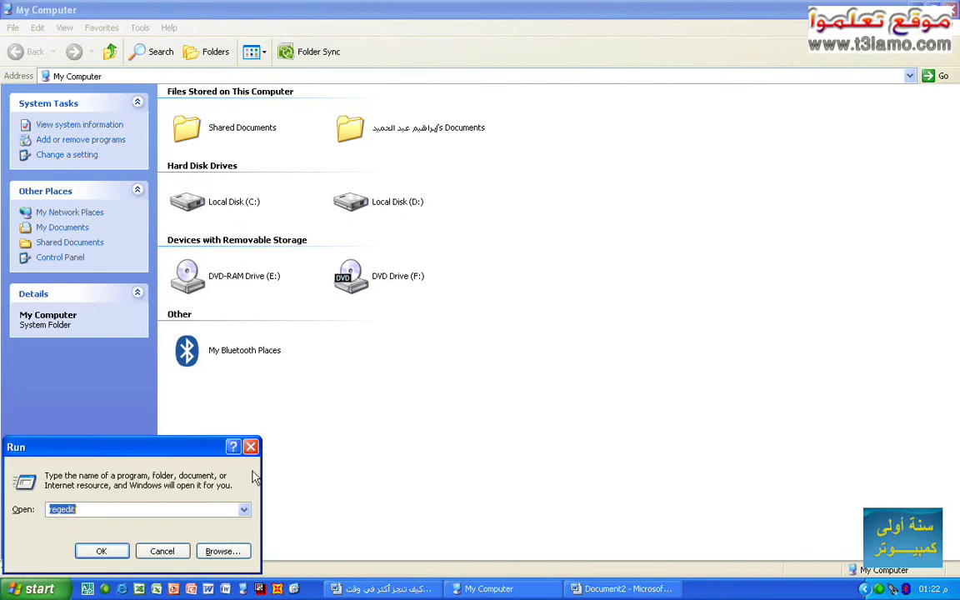
pyautogui.click(250, 447)
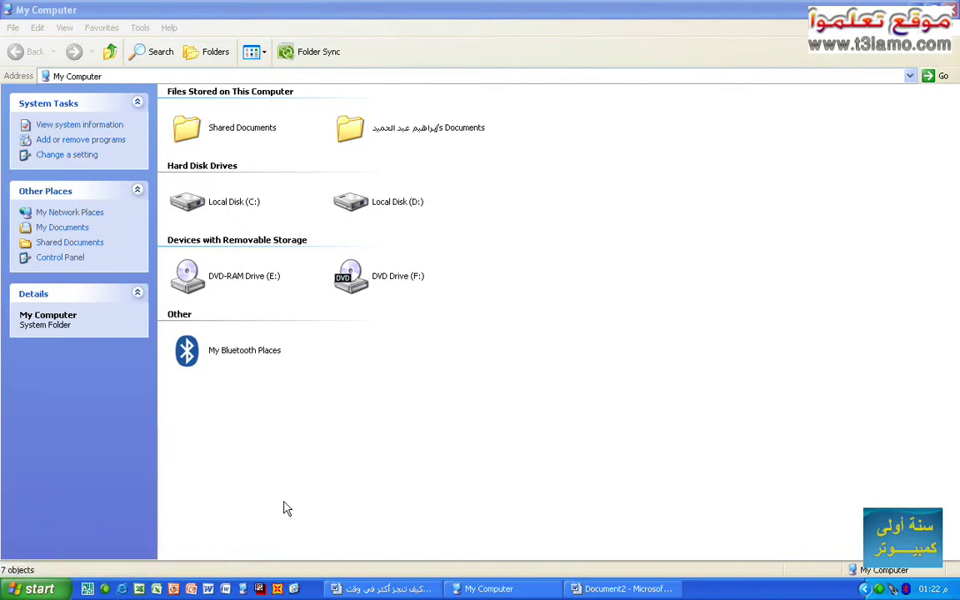
# Step: Open and close the Start menu repeatedly without choosing an entry
pyautogui.click(58, 590)
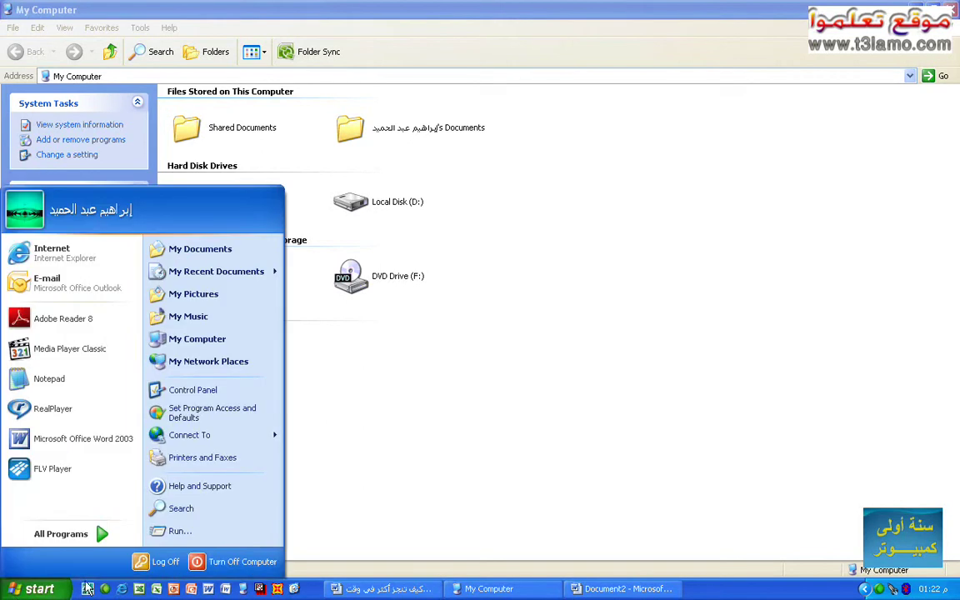
pyautogui.click(87, 590)
pyautogui.click(87, 590)
pyautogui.press('super')
pyautogui.press('Escape')
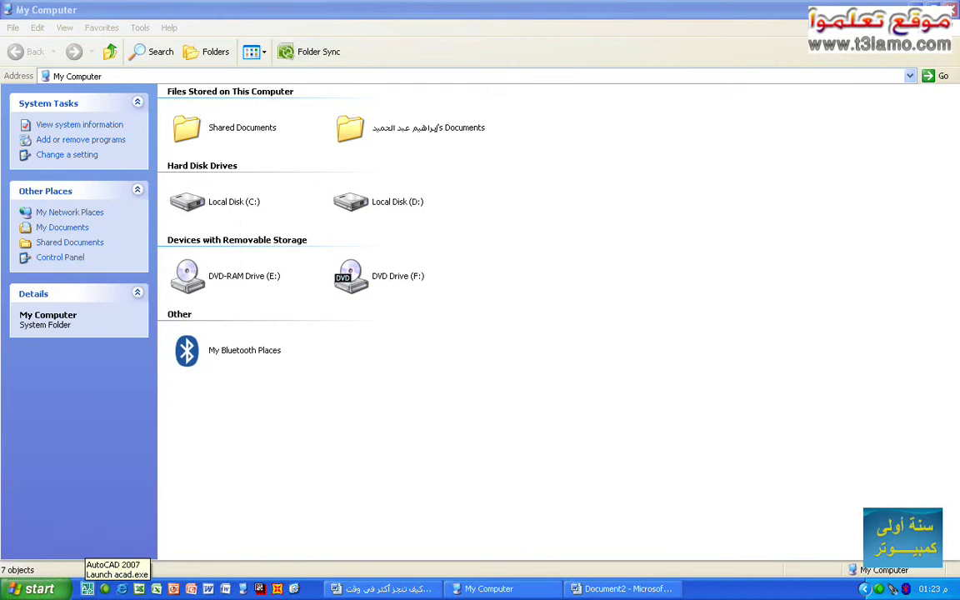
# Step: Open the Start menu, move the highlight through its program and folder entries, and close it without choosing one
pyautogui.press('super')
pyautogui.press('Down')
pyautogui.press('Down')
pyautogui.press('Down')
pyautogui.press('Down')
pyautogui.press('Down')
pyautogui.press('Down')
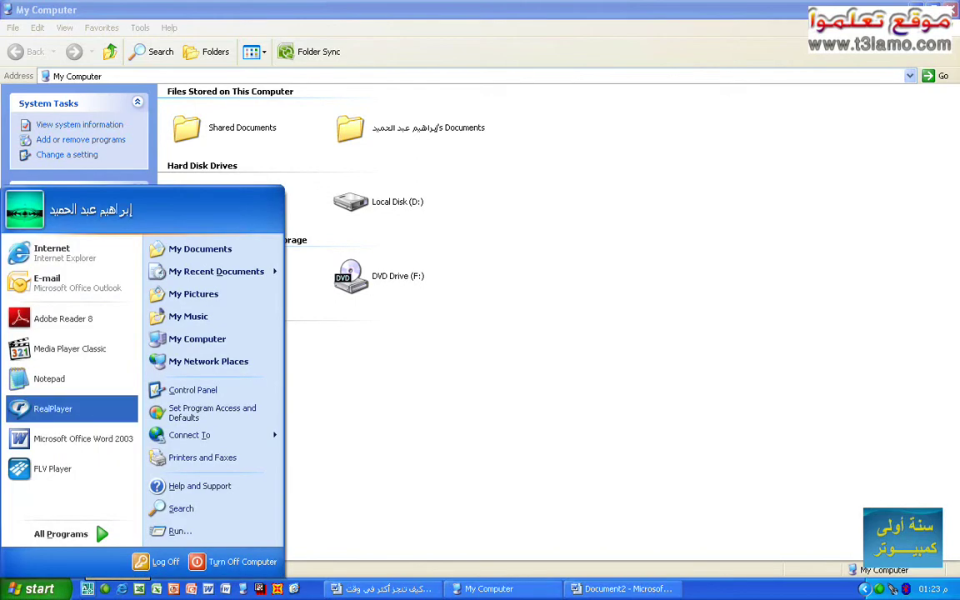
pyautogui.press('r')
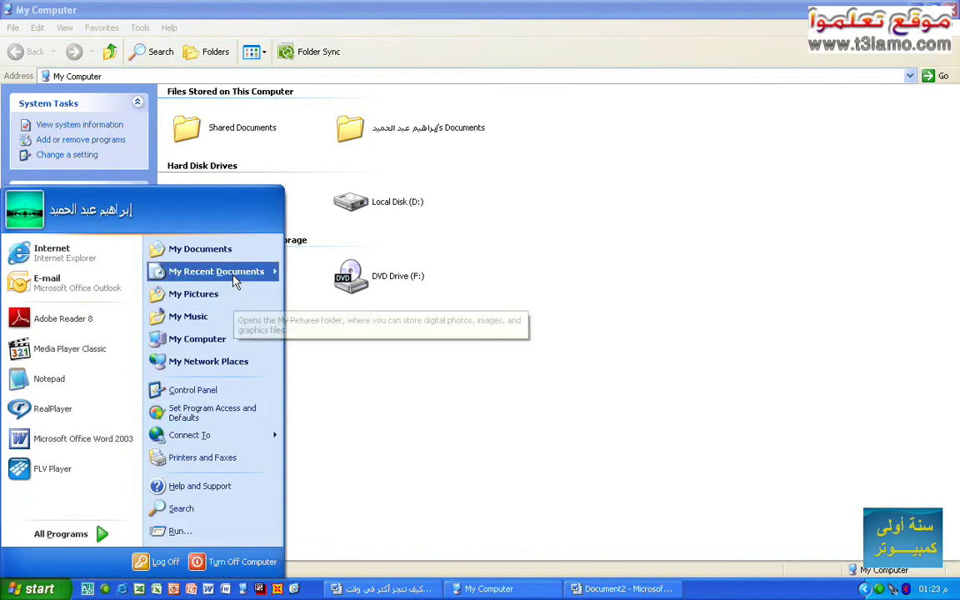
pyautogui.moveTo(236, 282)
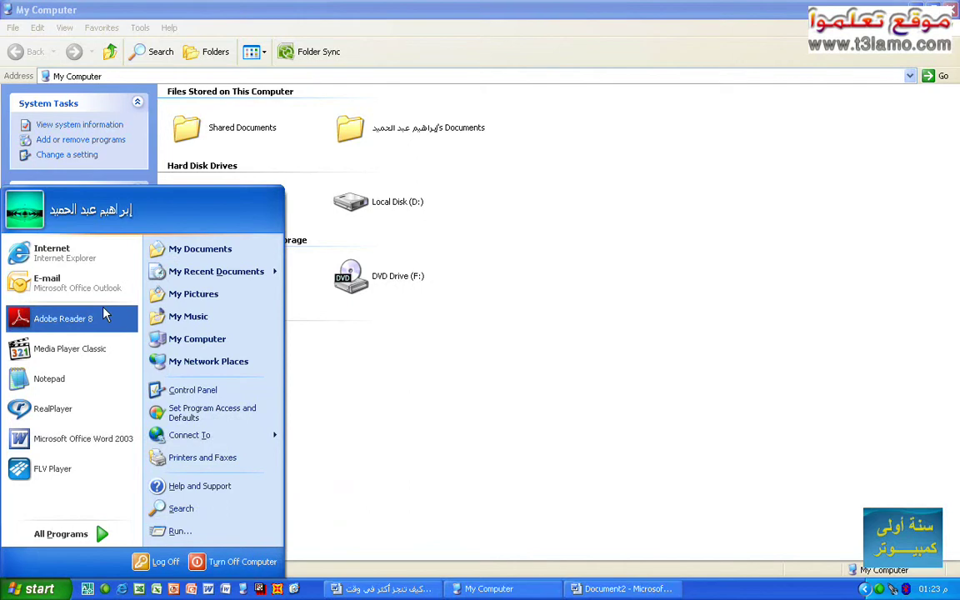
pyautogui.click(480, 432)
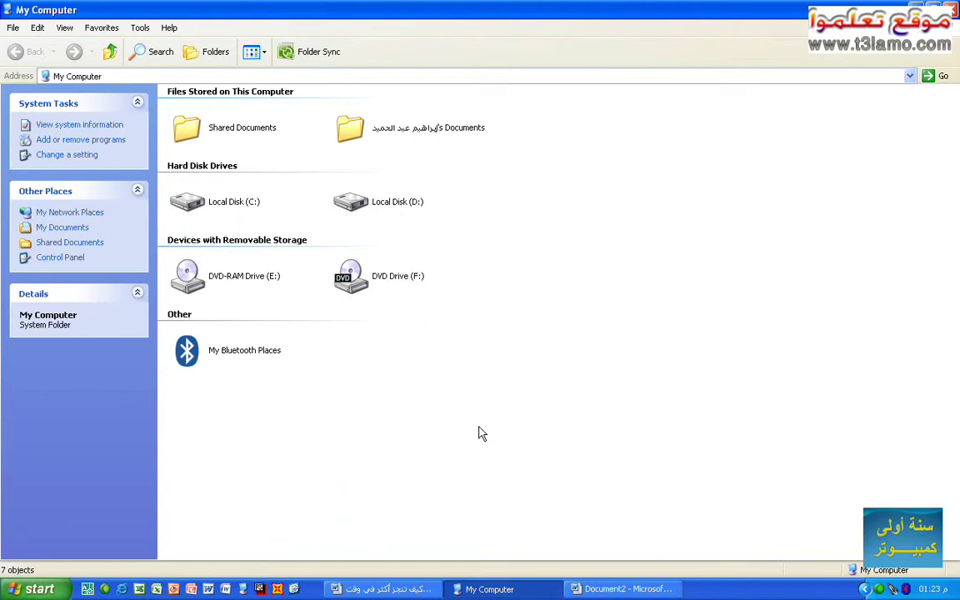
# Step: Switch from My Computer to Document2, go on to the document "كيف تنجز أكثر في وقت أقل", and show the desktop
pyautogui.hotkey('alt', 'Tab')
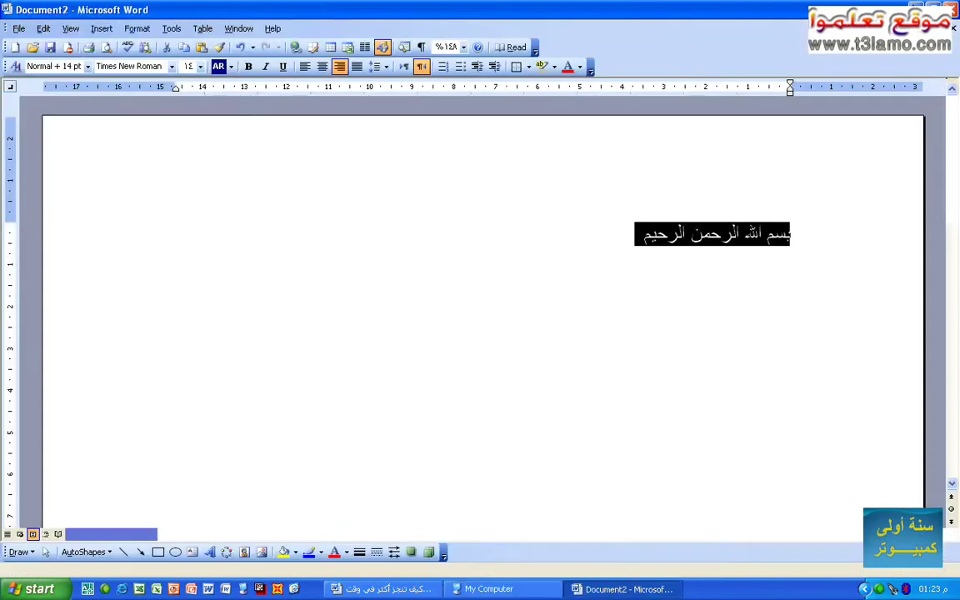
pyautogui.hotkey('alt', 'Tab')
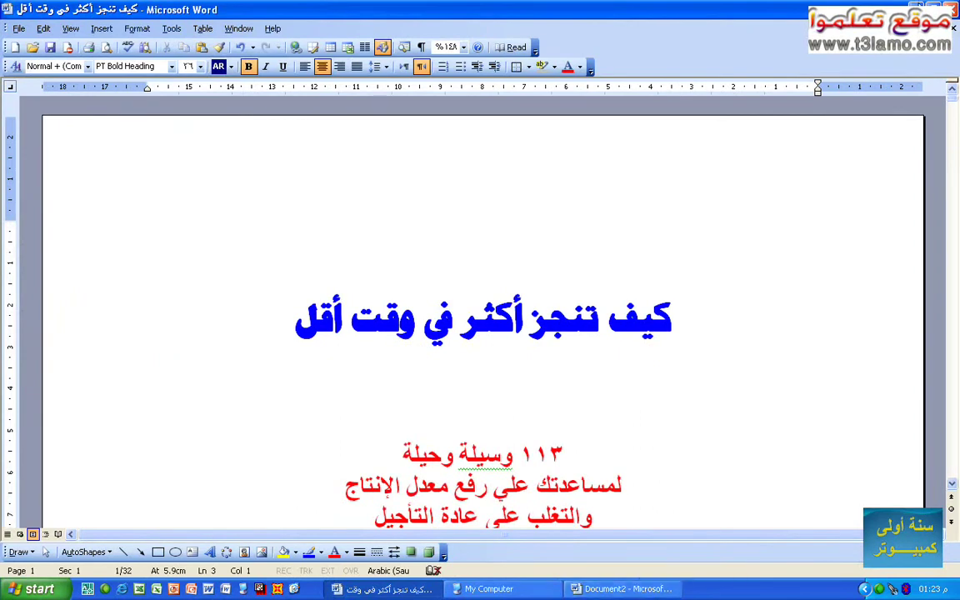
pyautogui.press('super+d')
# Step: Open and close the Start menu three times over the desktop without starting anything
pyautogui.click(32, 590)
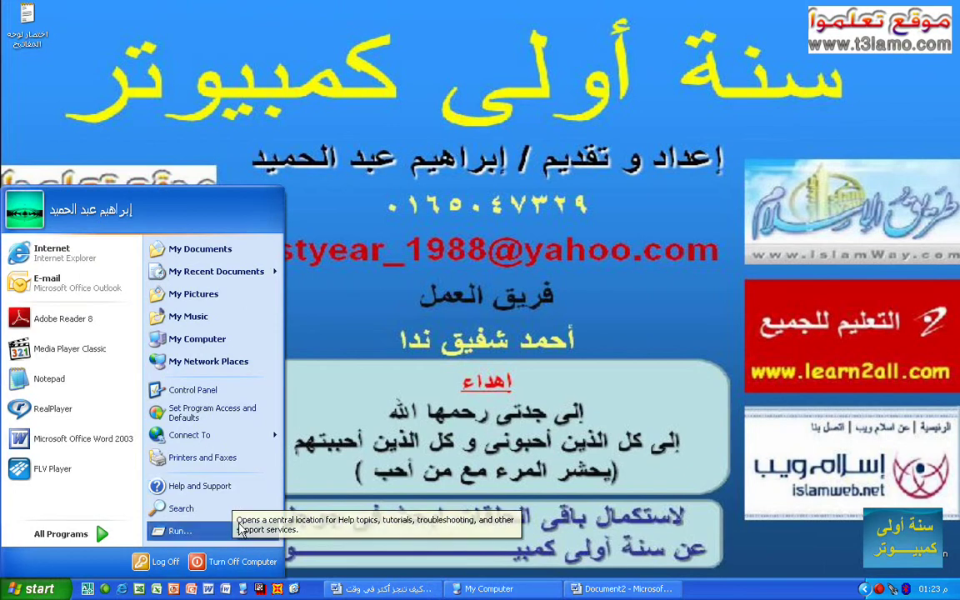
pyautogui.hotkey('alt', 'space')
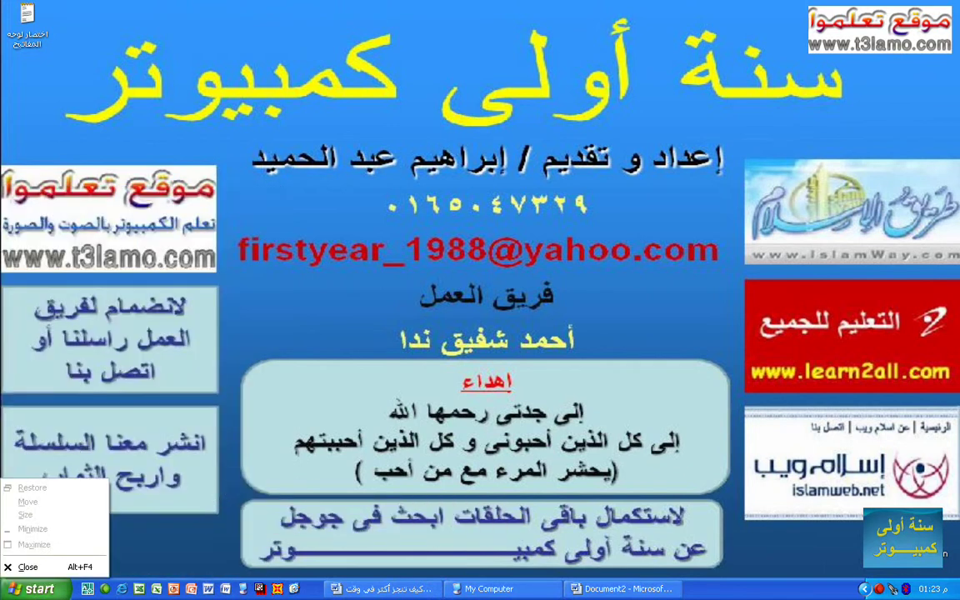
pyautogui.press('super')
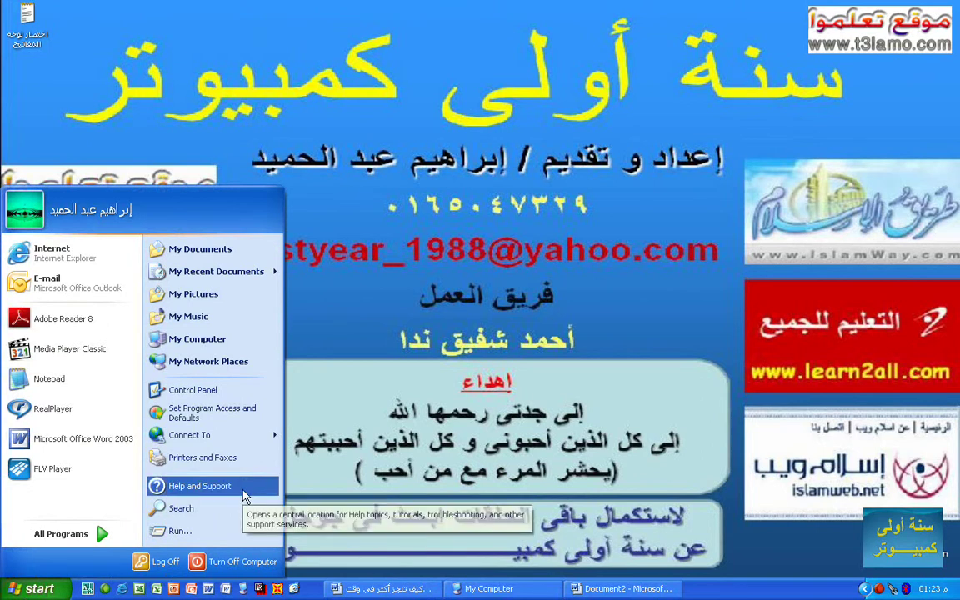
pyautogui.press('Escape')
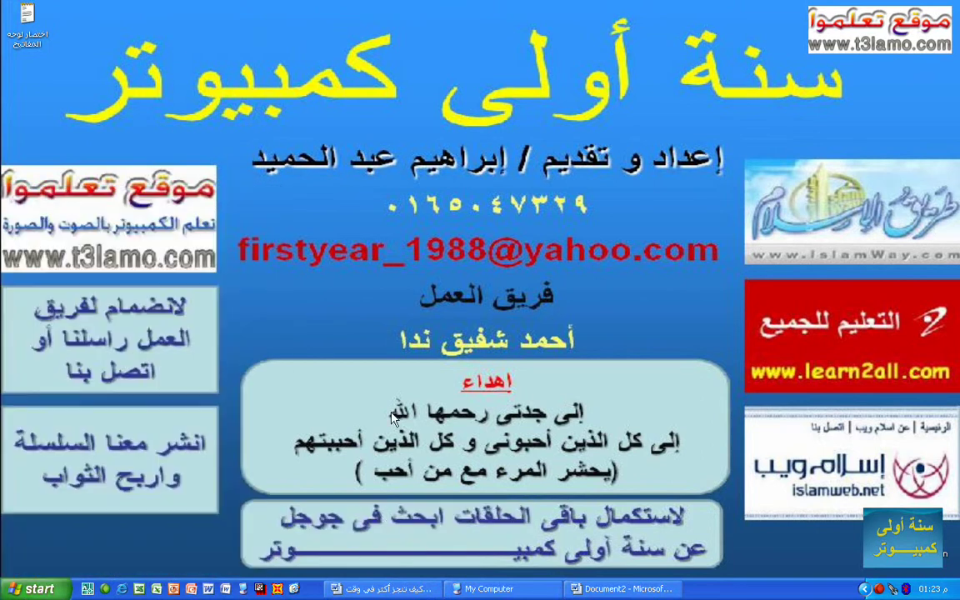
pyautogui.press('super')
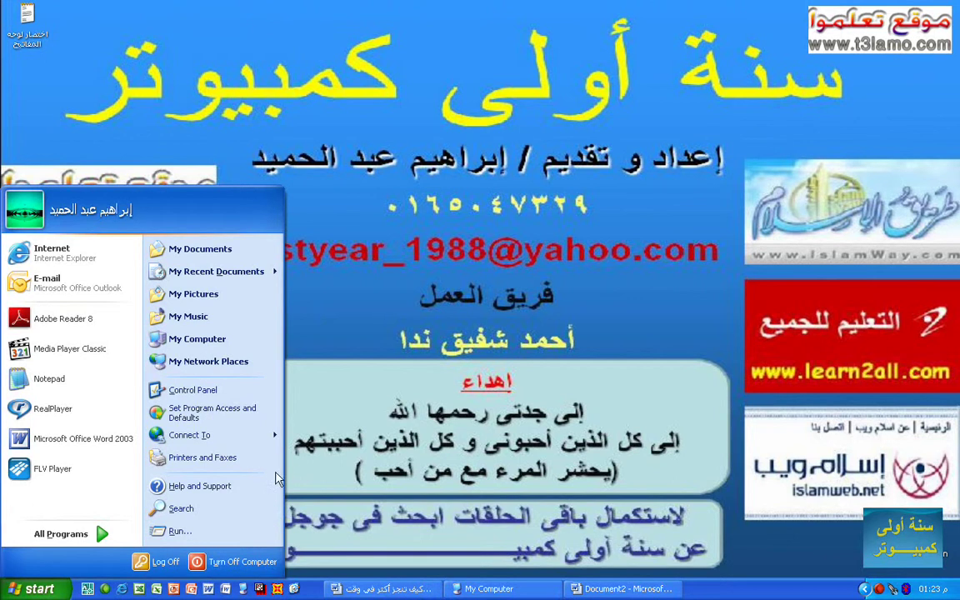
pyautogui.press('Escape')
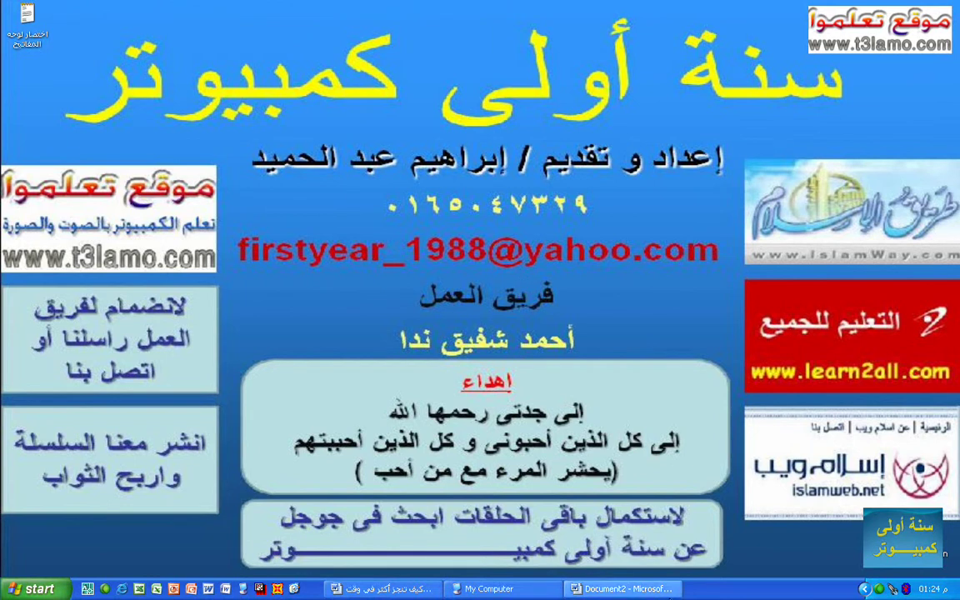
# Step: Close Document2, My Computer and the remaining Word document while staying on the desktop
pyautogui.rightClick(638, 589)
pyautogui.click(658, 570)
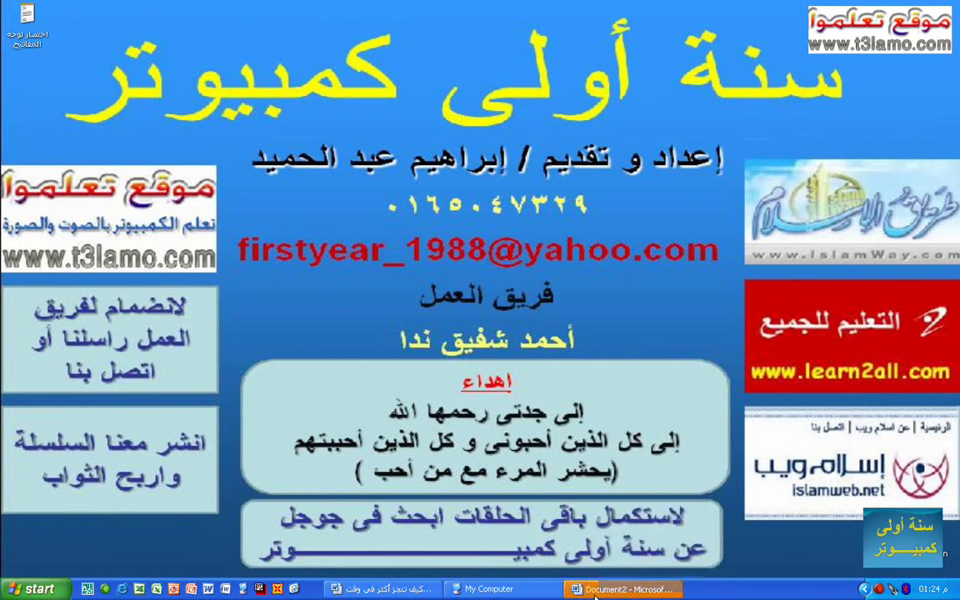
pyautogui.click(481, 337)
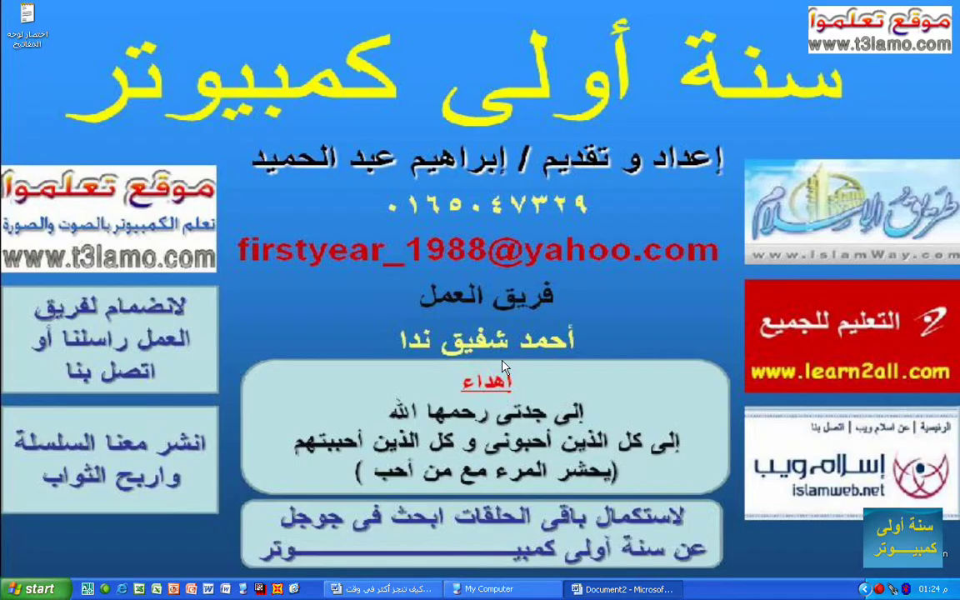
pyautogui.rightClick(467, 589)
pyautogui.click(438, 576)
pyautogui.rightClick(405, 586)
pyautogui.click(405, 578)
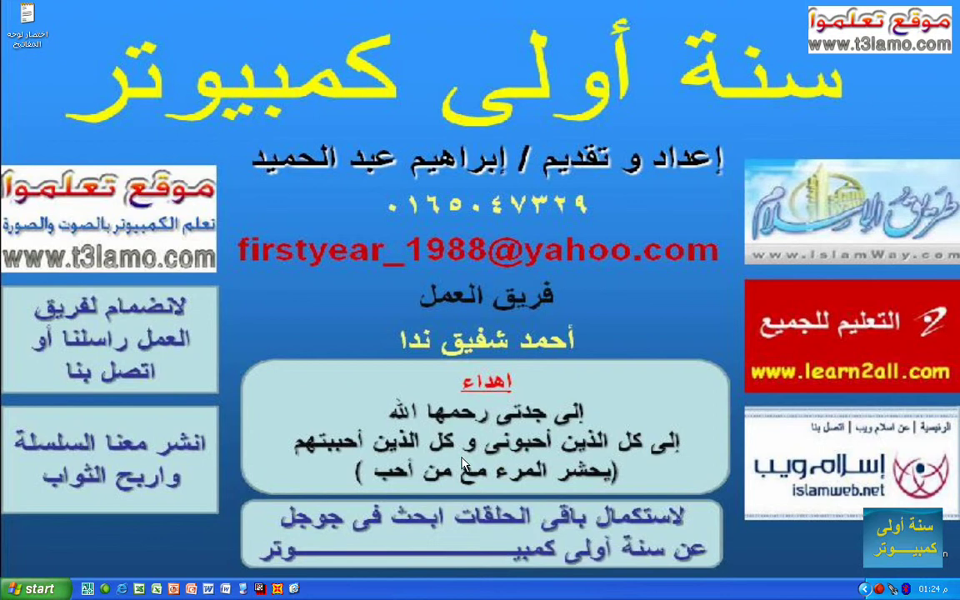
# Step: Refresh the desktop, and open the Windows Help and Support Center and close it again
pyautogui.rightClick(446, 399)
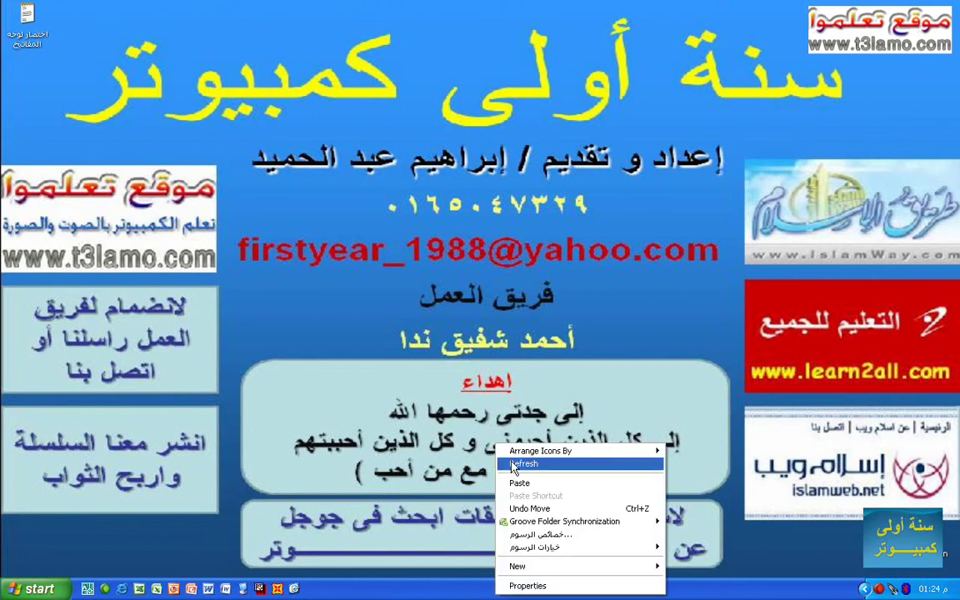
pyautogui.click(475, 417)
pyautogui.press('F1')
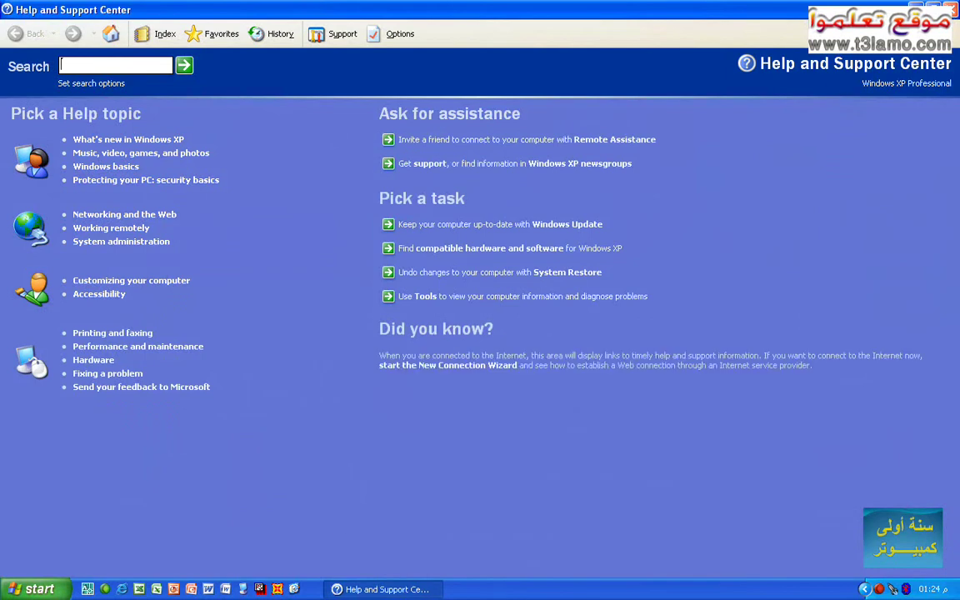
pyautogui.click(954, 9)
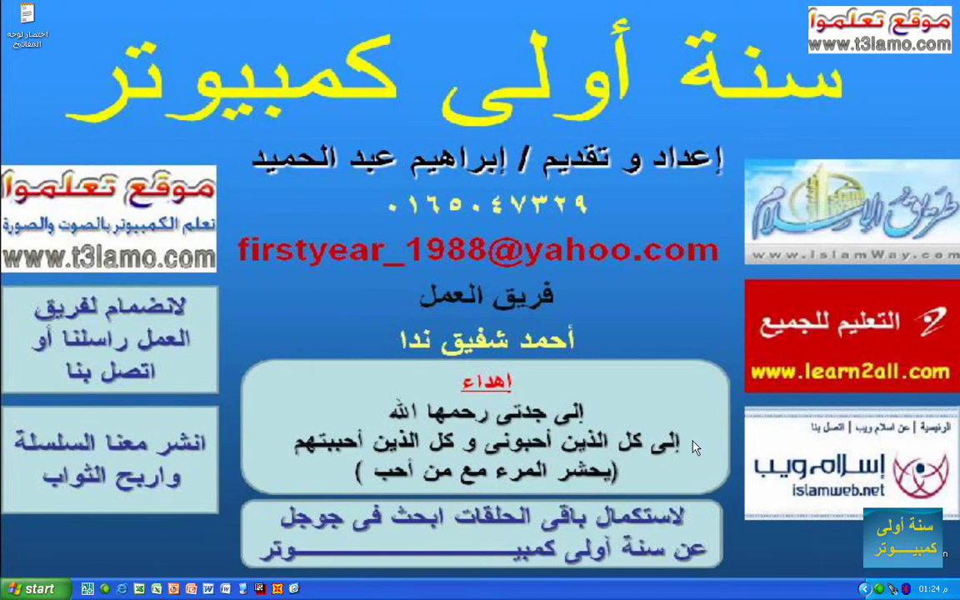
# Step: Start Word and open the document "كيف تلتهم كتاباً" from Local Disk (D:)
pyautogui.click(231, 587)
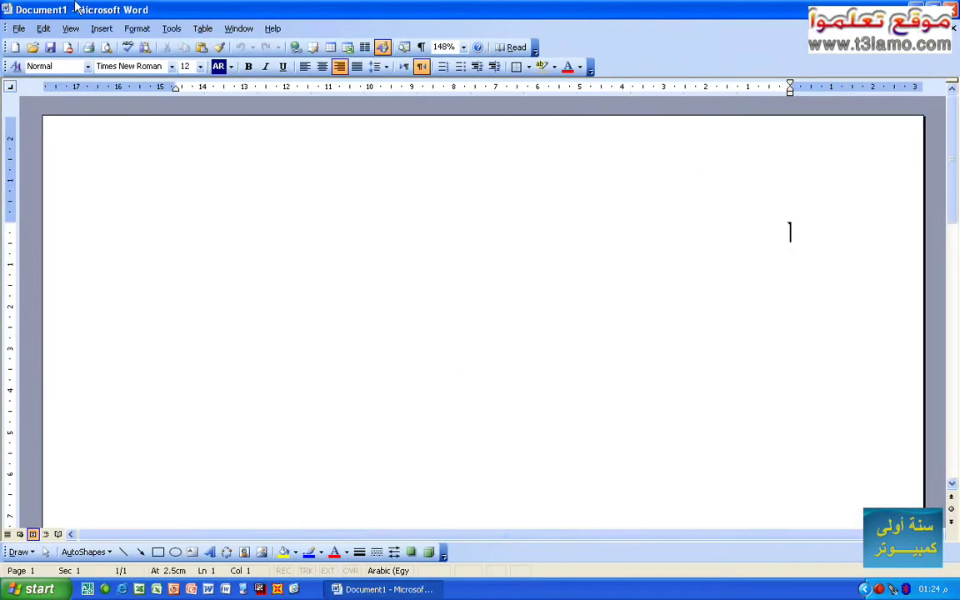
pyautogui.click(19, 28)
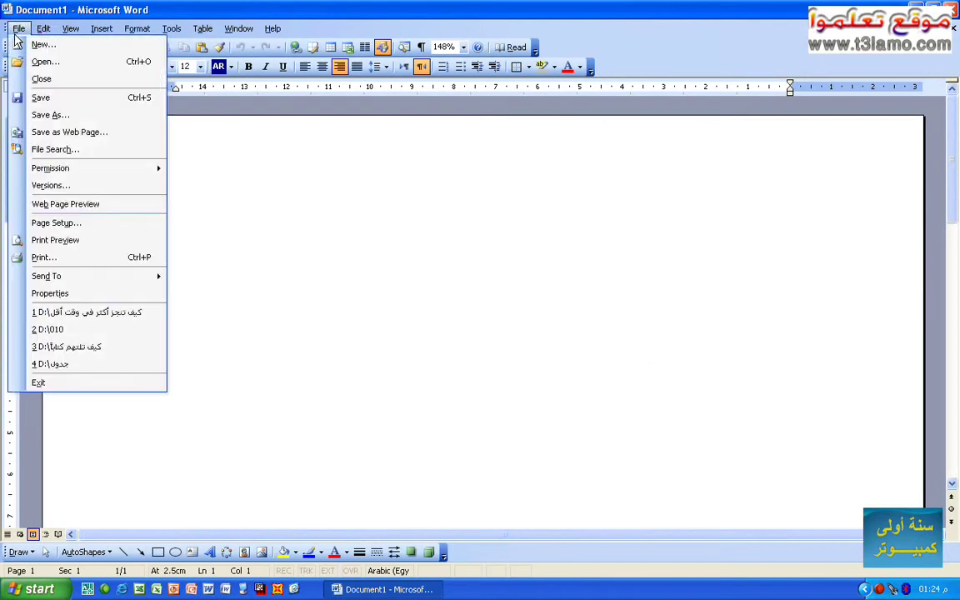
pyautogui.click(43, 61)
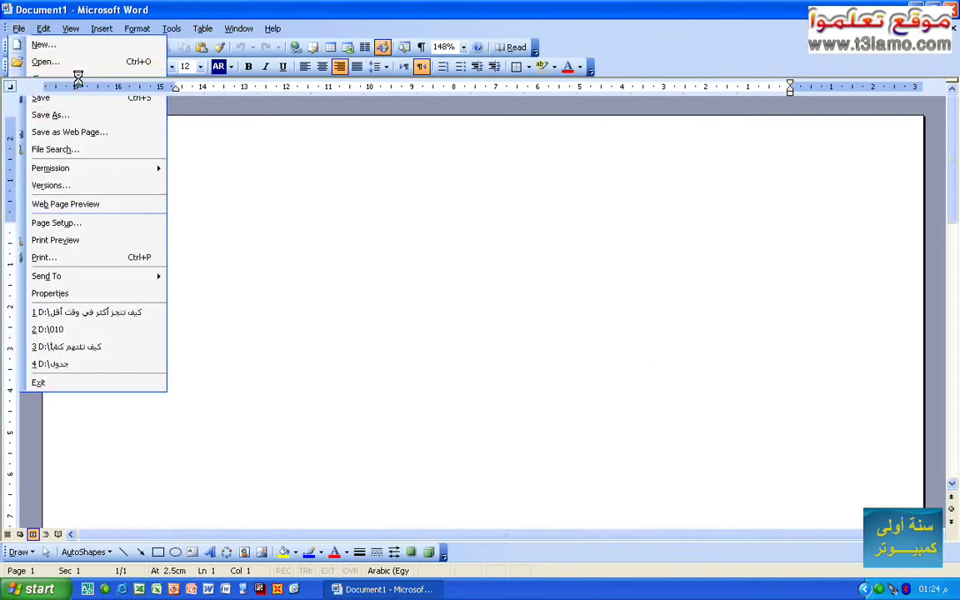
pyautogui.click(286, 242)
pyautogui.doubleClick(408, 209)
pyautogui.doubleClick(422, 215)
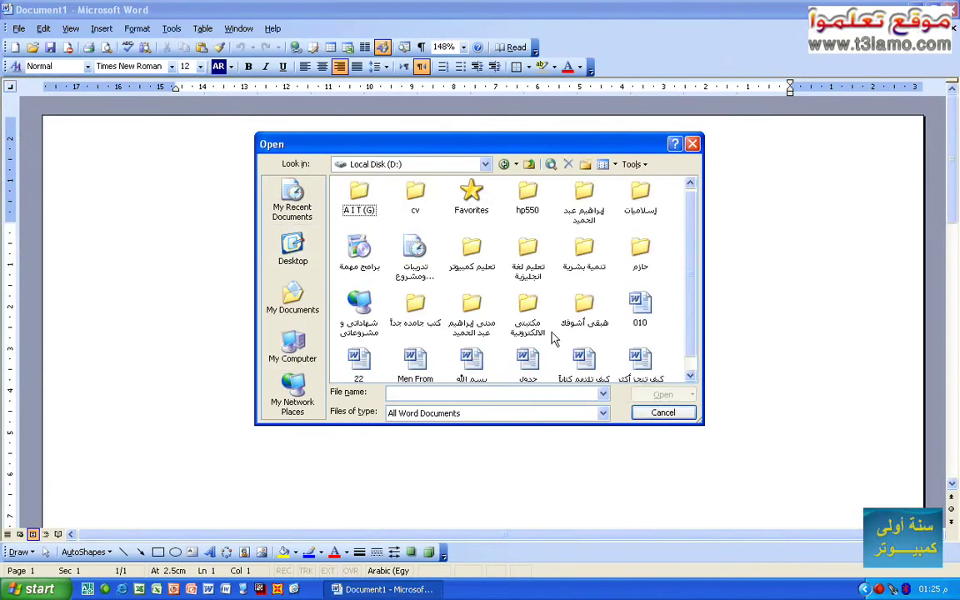
pyautogui.click(588, 363)
pyautogui.click(662, 394)
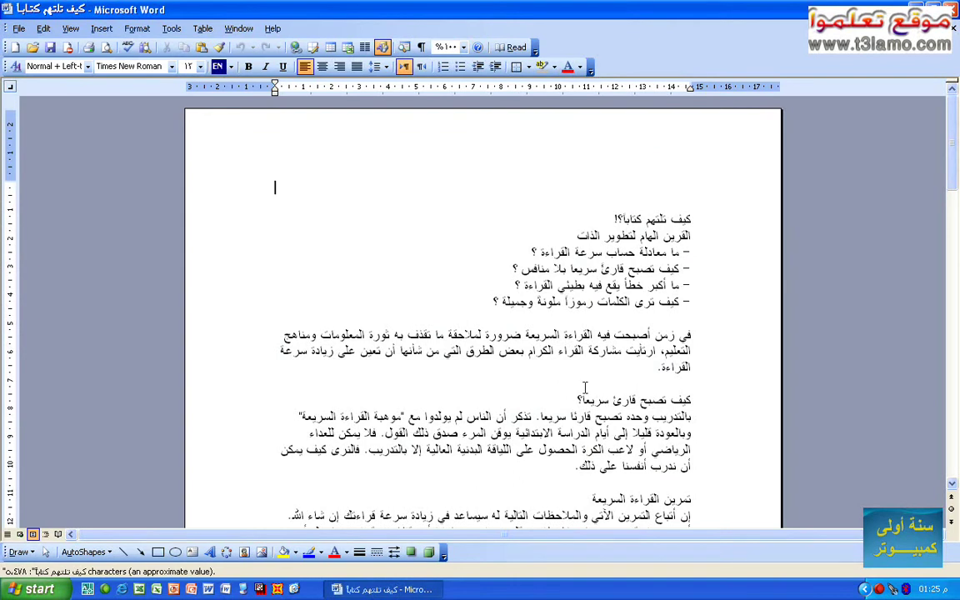
# Step: Examine the available printers in the Print dialog for the opened document and cancel without printing
pyautogui.hotkey('ctrl', 'p')
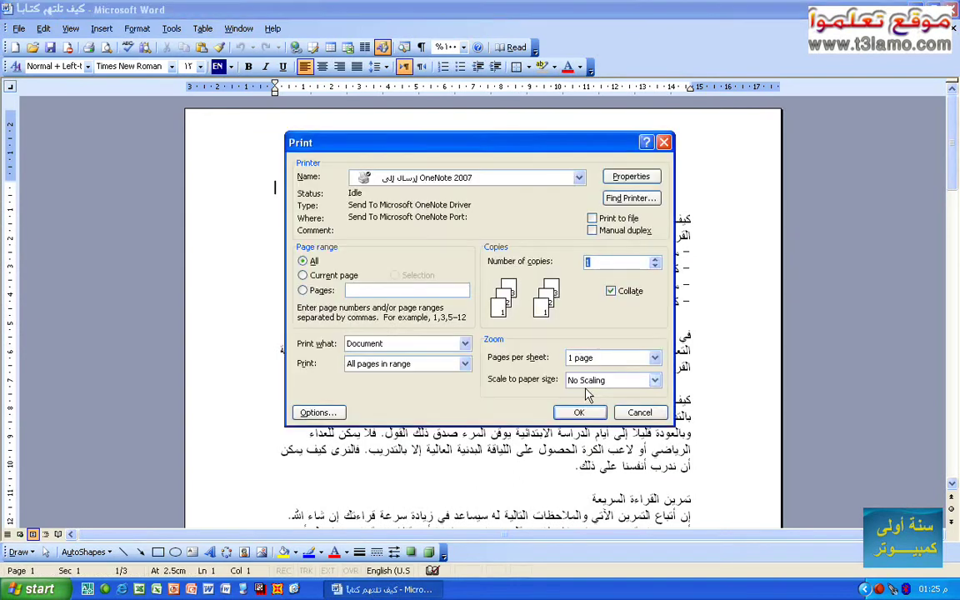
pyautogui.click(579, 179)
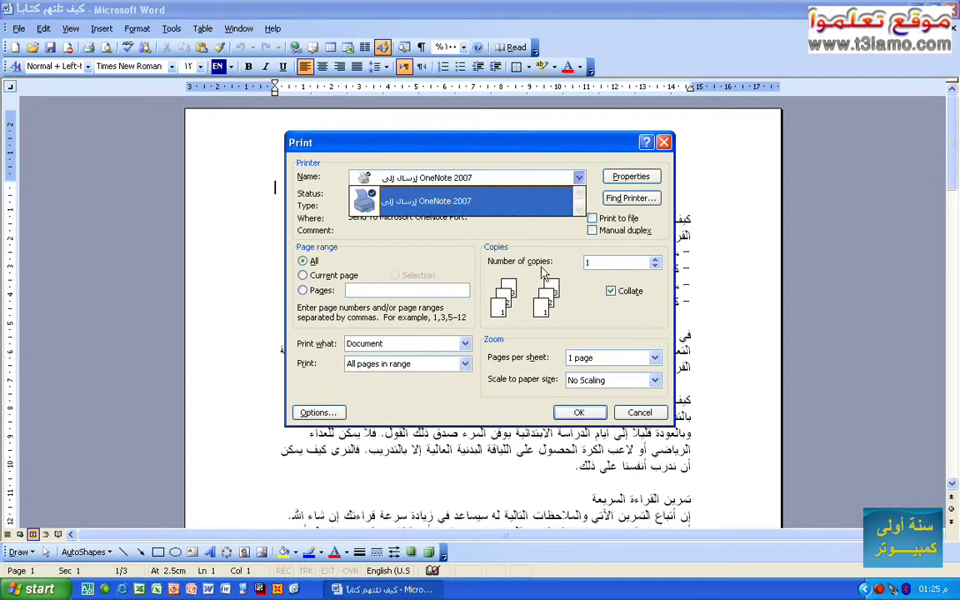
pyautogui.click(441, 227)
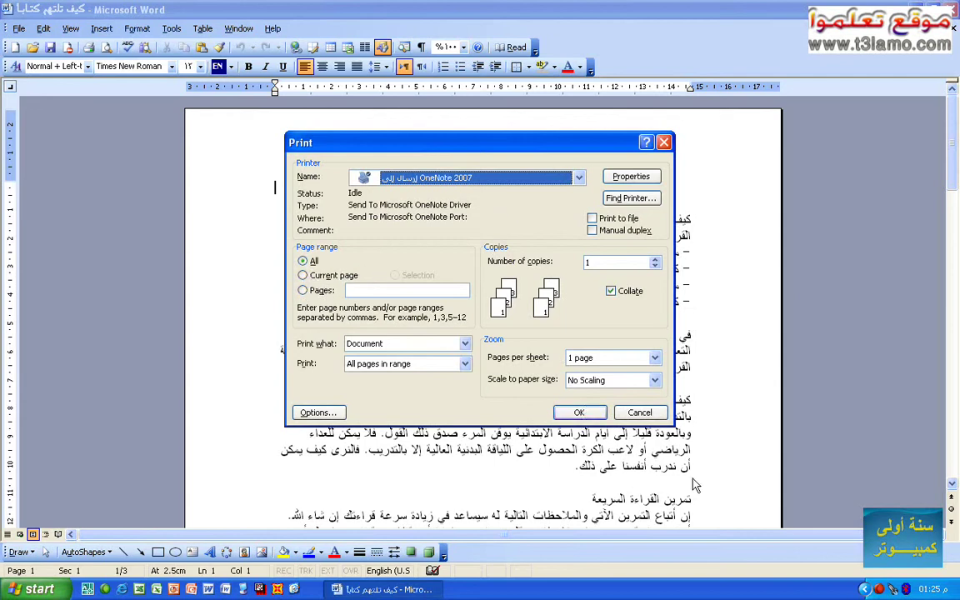
pyautogui.click(640, 412)
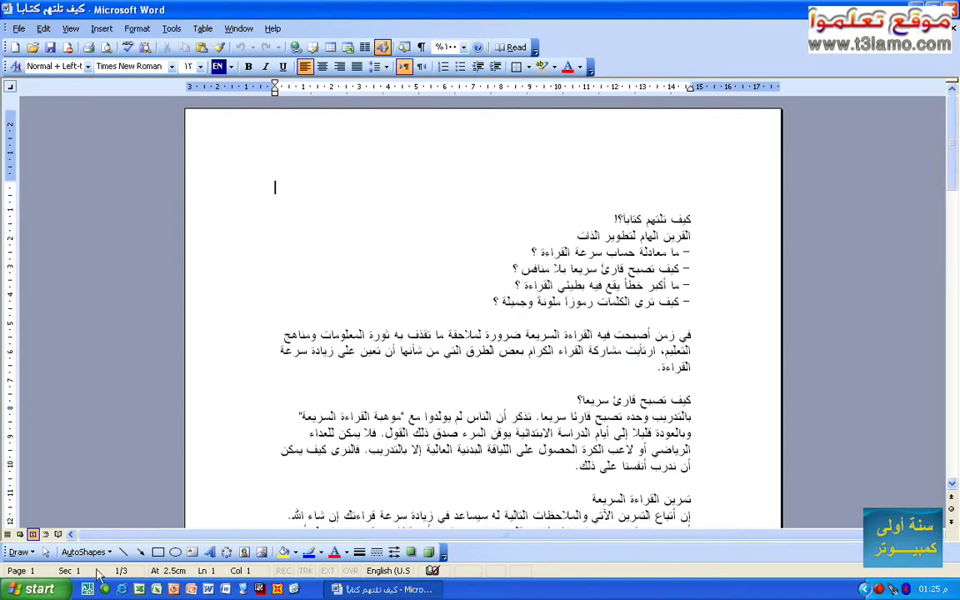
# Step: Start Paint from the Accessories programs
pyautogui.press('super')
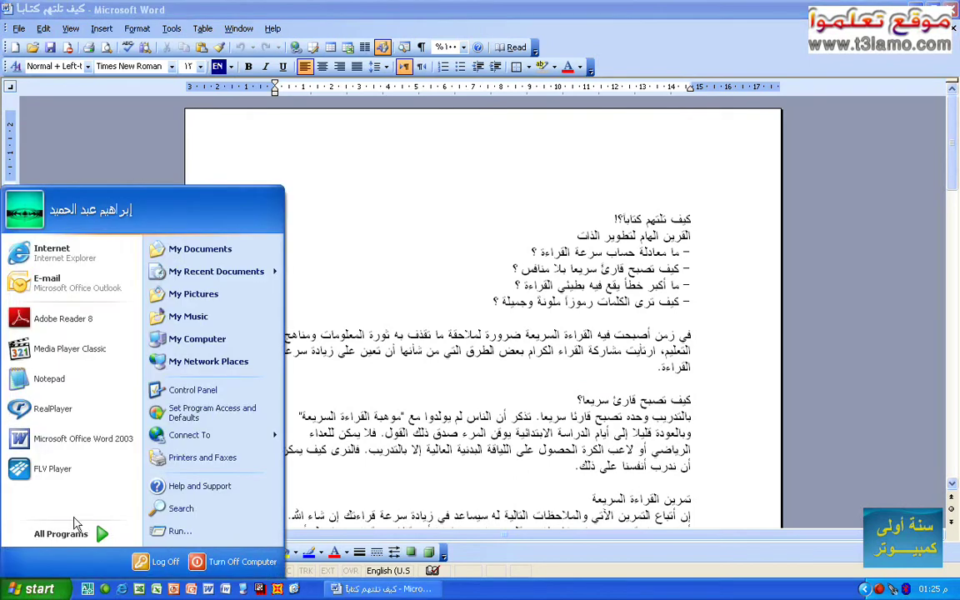
pyautogui.moveTo(77, 532)
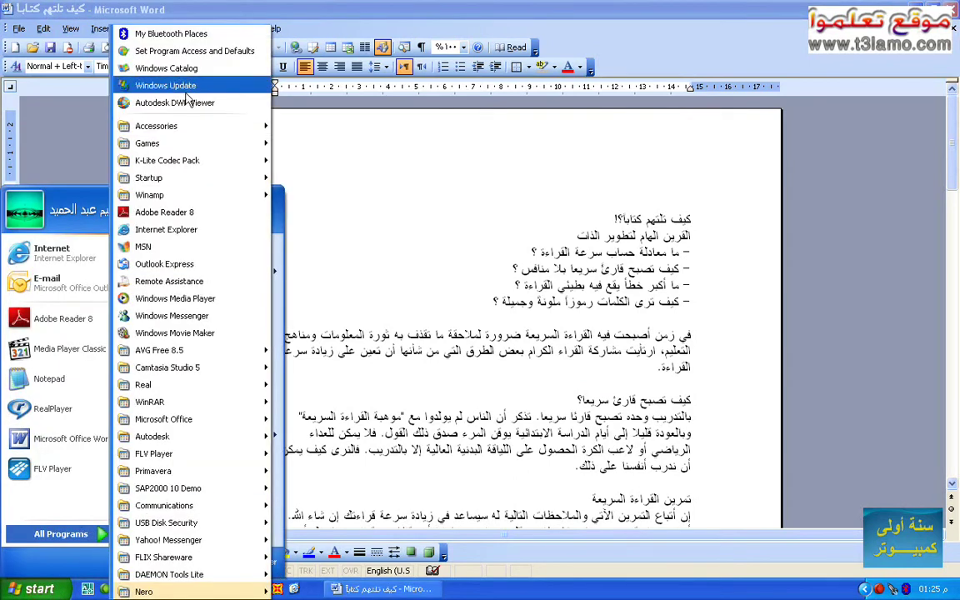
pyautogui.moveTo(173, 126)
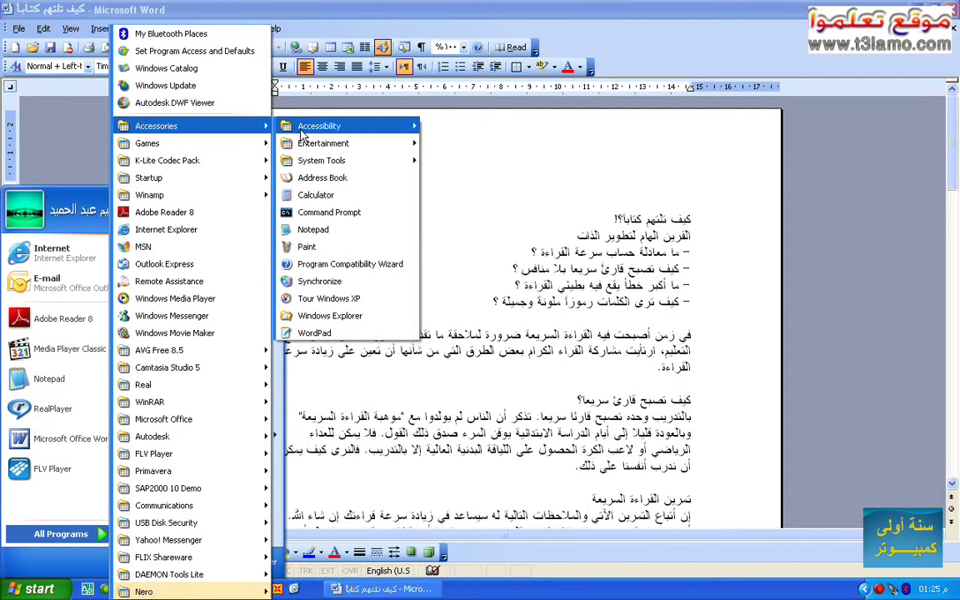
pyautogui.click(338, 250)
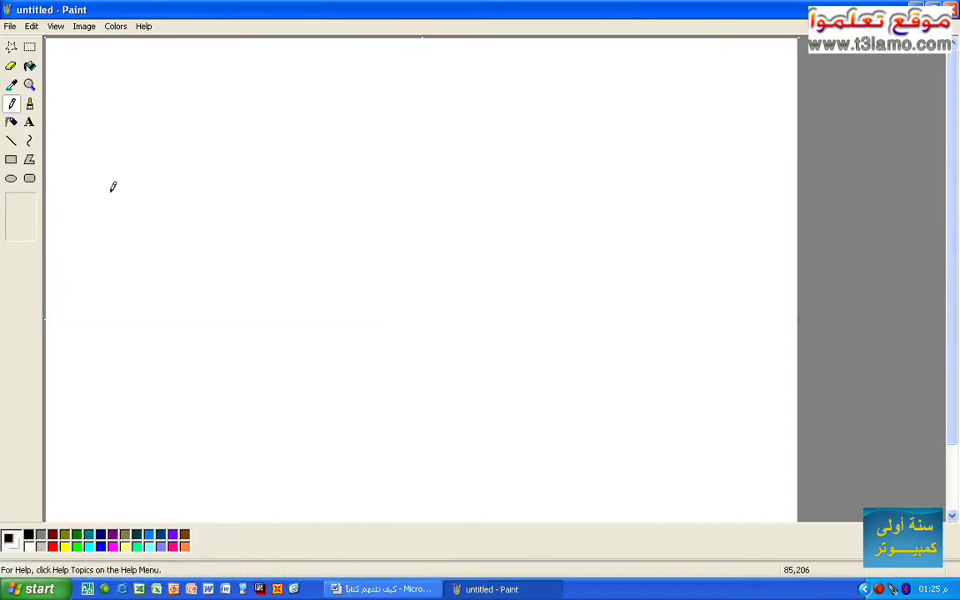
# Step: Write 12 and 11 apart on the canvas with the Brush, and draw two arrows between them pointing in opposite directions
pyautogui.click(30, 104)
pyautogui.moveTo(579, 191); pyautogui.dragTo(587, 259)
pyautogui.moveTo(544, 210); pyautogui.dragTo(558, 267)
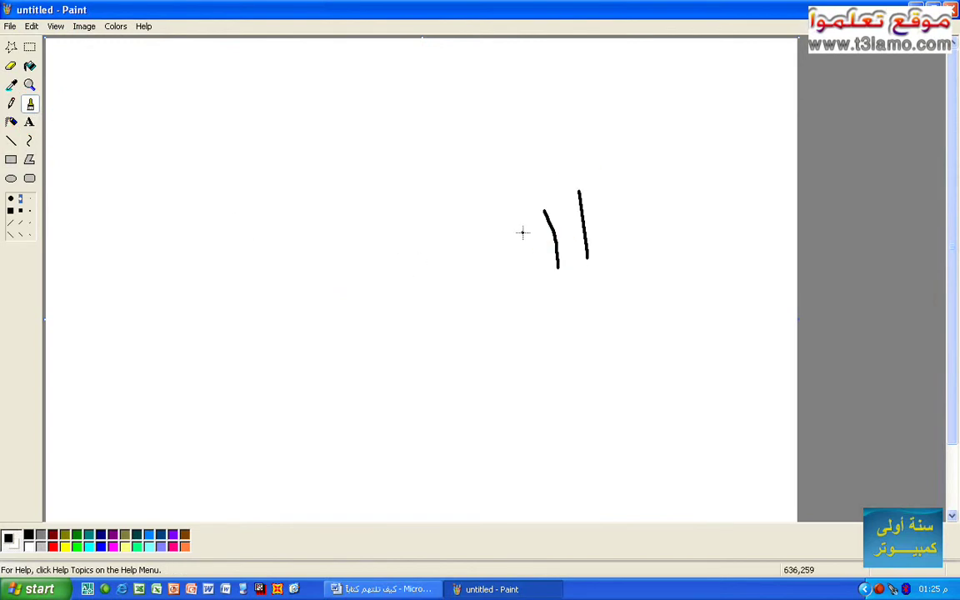
pyautogui.moveTo(217, 219); pyautogui.dragTo(241, 280)
pyautogui.moveTo(237, 217)
pyautogui.mouseDown()
pyautogui.moveTo(267, 214)
pyautogui.moveTo(298, 262)
pyautogui.mouseUp()
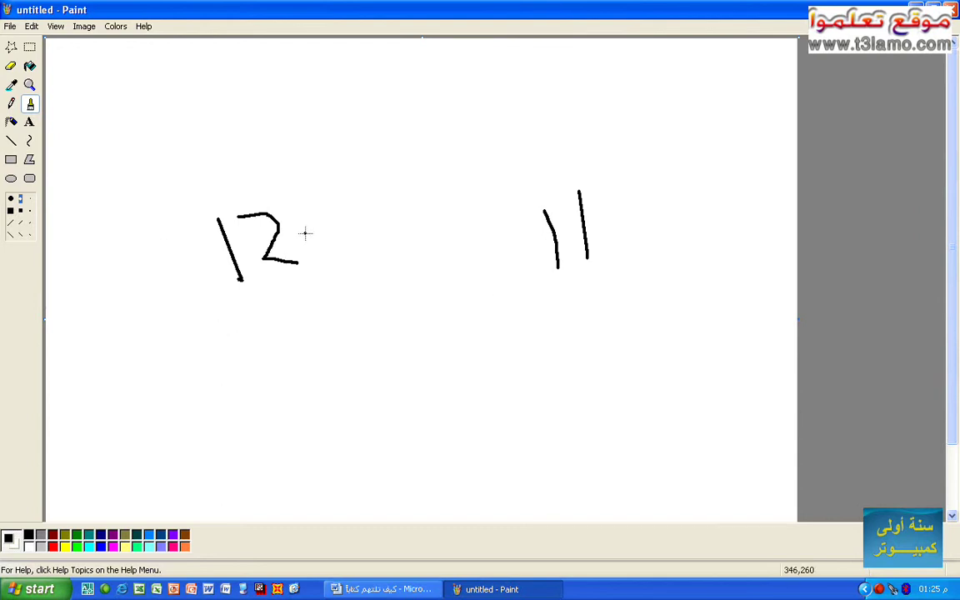
pyautogui.moveTo(309, 242)
pyautogui.mouseDown()
pyautogui.moveTo(522, 231)
pyautogui.moveTo(488, 216)
pyautogui.mouseUp()
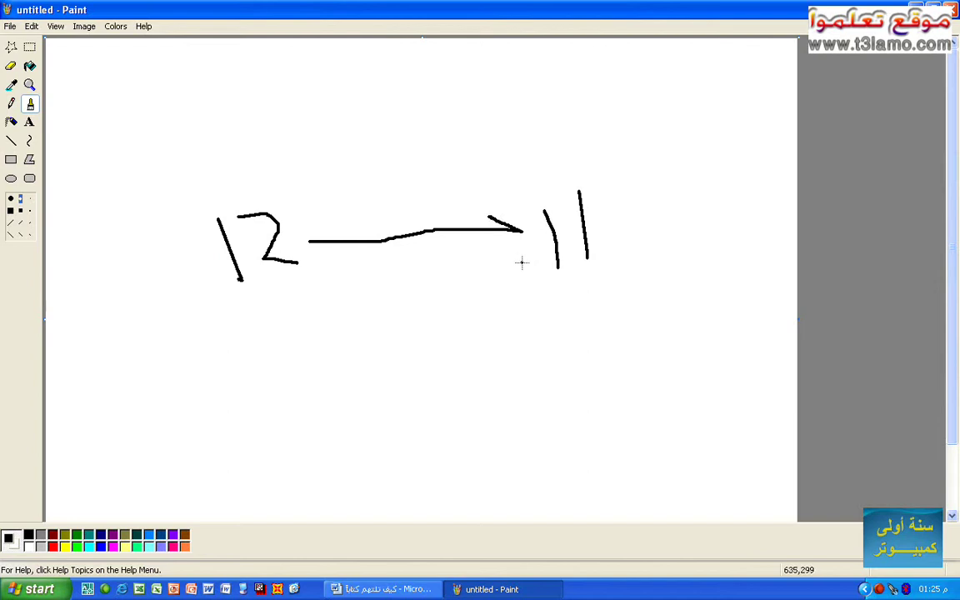
pyautogui.moveTo(531, 261)
pyautogui.mouseDown()
pyautogui.moveTo(288, 269)
pyautogui.moveTo(308, 278)
pyautogui.mouseUp()
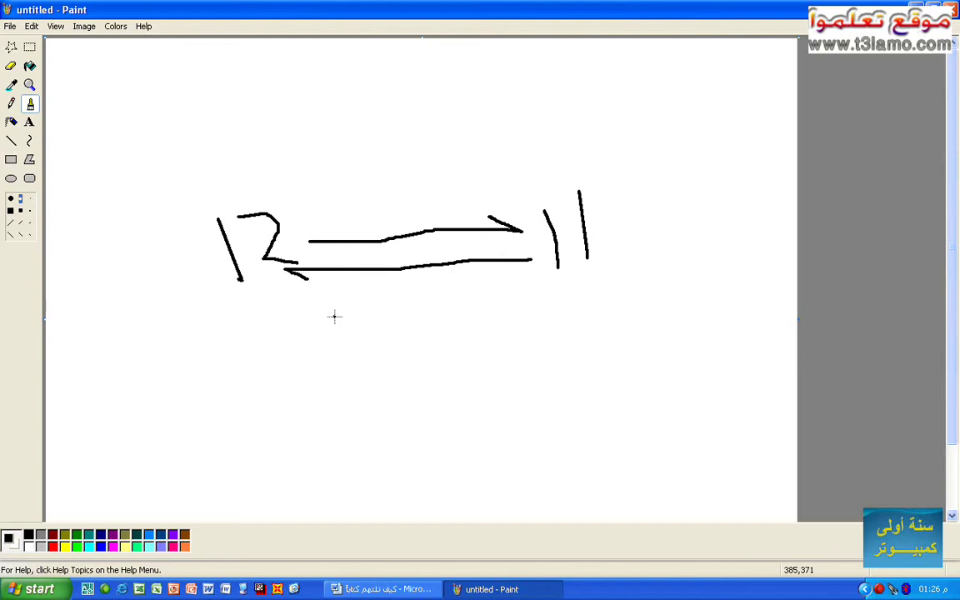
# Step: Switch to Word, create a new blank document and enter ١١ in it
pyautogui.click(387, 589)
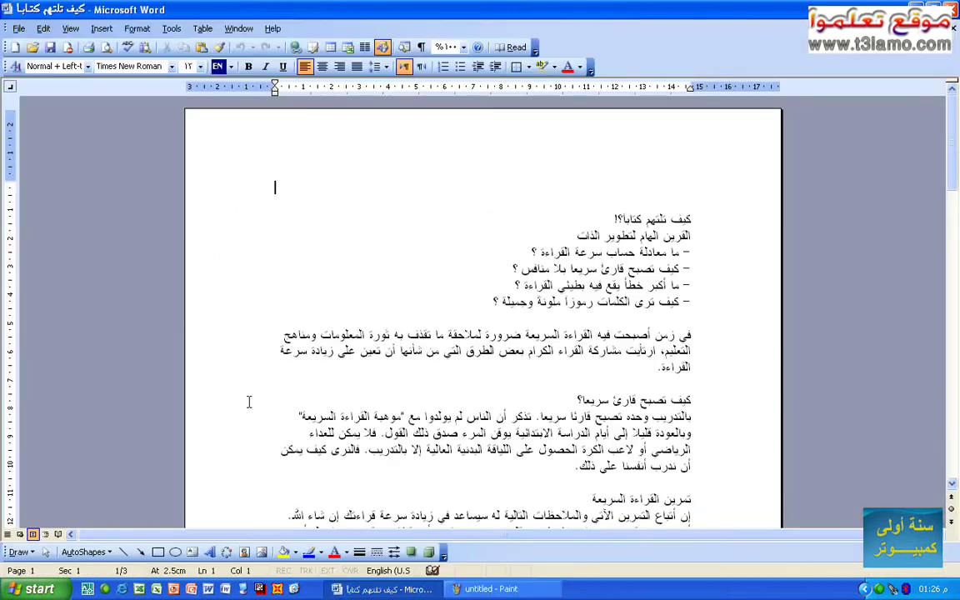
pyautogui.click(15, 47)
pyautogui.write('اا')
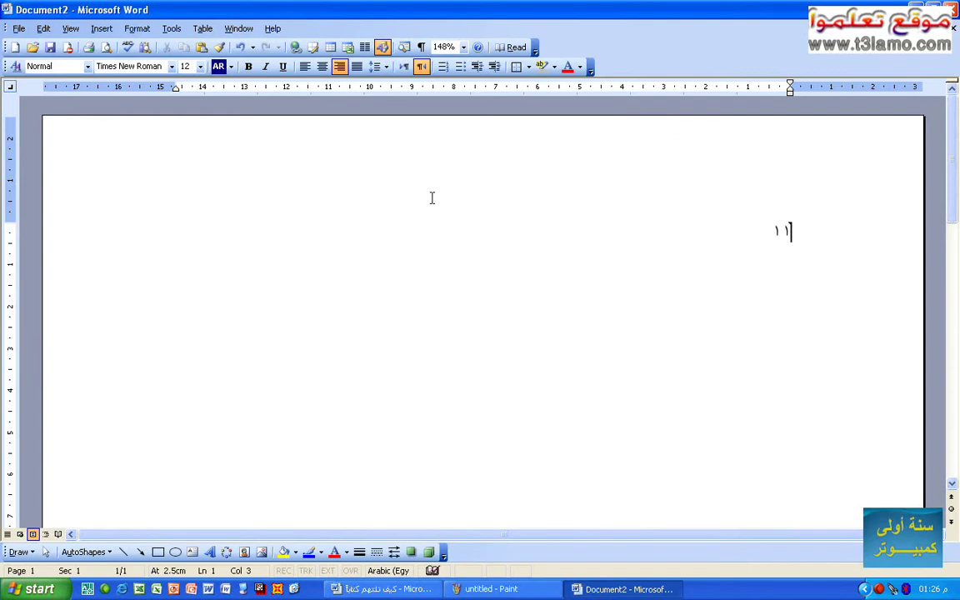
# Step: Replace the number ١١ with ١٢ in the blank document, toggling the keyboard language
pyautogui.hotkey('shift', 'Home')
pyautogui.write('١٢')
pyautogui.press('BackSpace')
pyautogui.write('١')
pyautogui.hotkey('shift', 'Home')
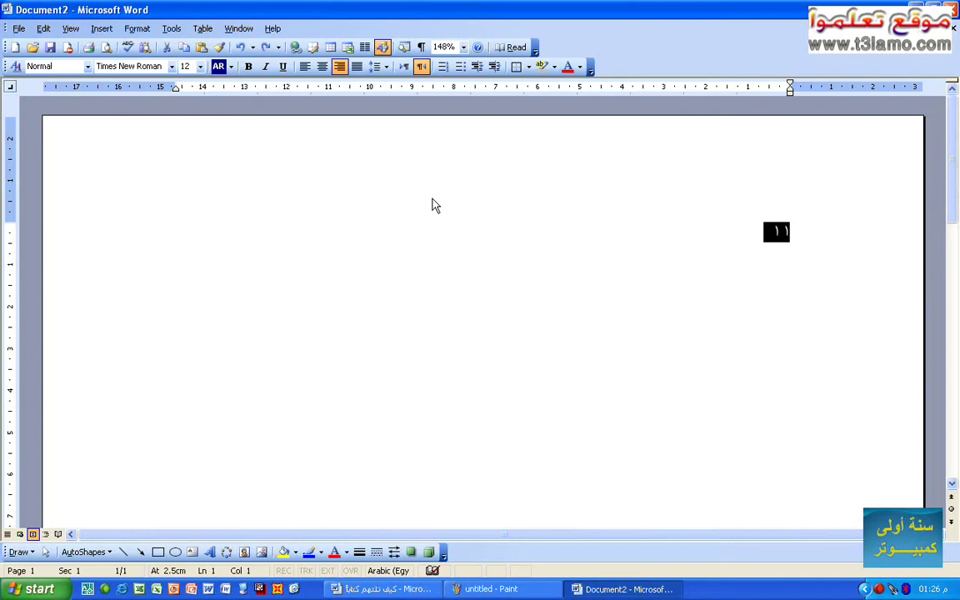
pyautogui.hotkey('alt', 'shift')
pyautogui.write('١٢')
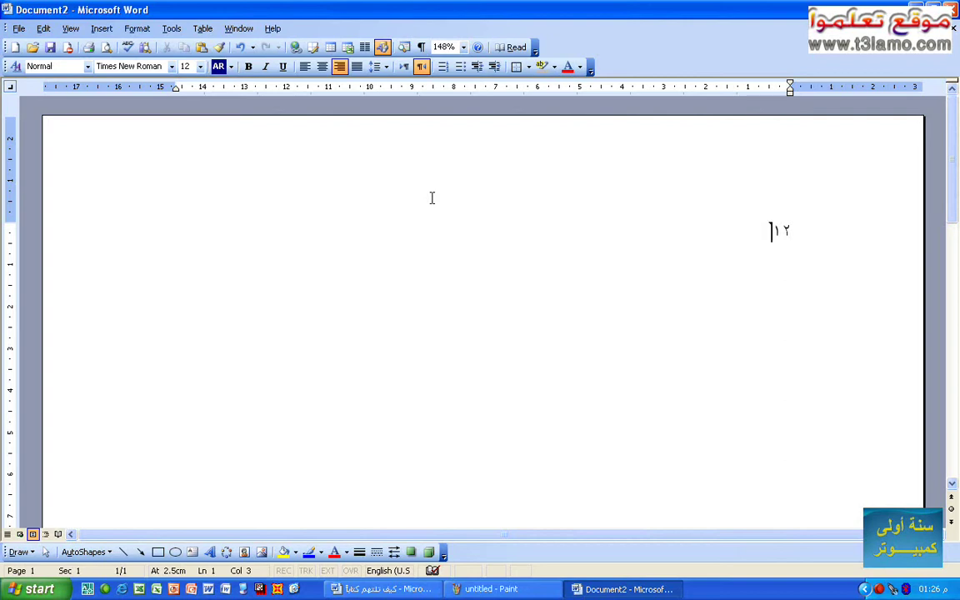
pyautogui.write('نتيلتتشسيقبنتانتبشيسا')
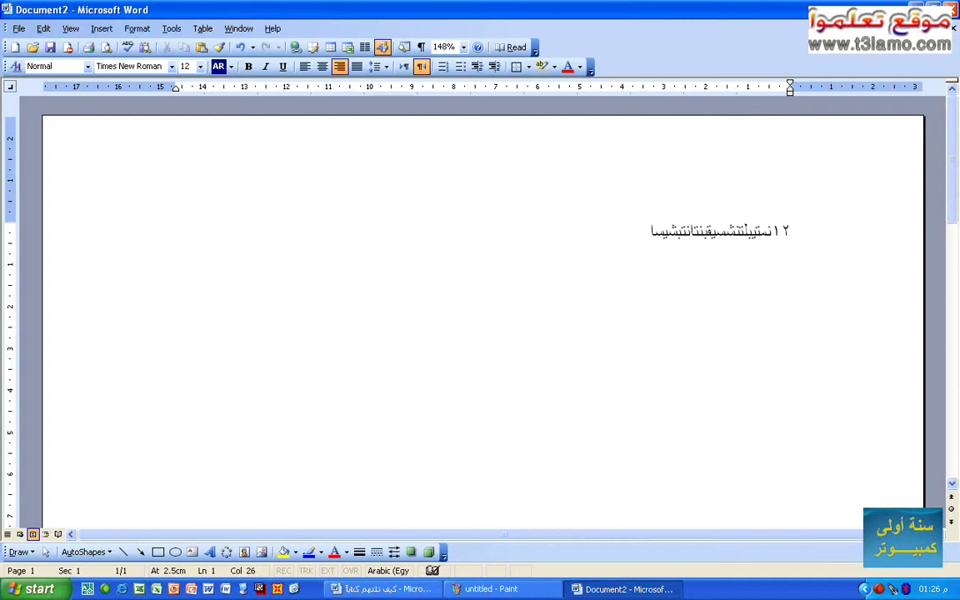
pyautogui.press('BackSpace')
pyautogui.press('BackSpace')
pyautogui.press('BackSpace')
pyautogui.press('BackSpace')
pyautogui.press('BackSpace')
pyautogui.press('BackSpace')
pyautogui.press('BackSpace')
pyautogui.press('BackSpace')
pyautogui.press('BackSpace')
pyautogui.press('BackSpace')
pyautogui.press('BackSpace')
pyautogui.press('BackSpace')
pyautogui.press('BackSpace')
pyautogui.press('BackSpace')
pyautogui.press('BackSpace')
pyautogui.press('BackSpace')
pyautogui.press('BackSpace')
pyautogui.press('BackSpace')
pyautogui.press('BackSpace')
pyautogui.press('BackSpace')
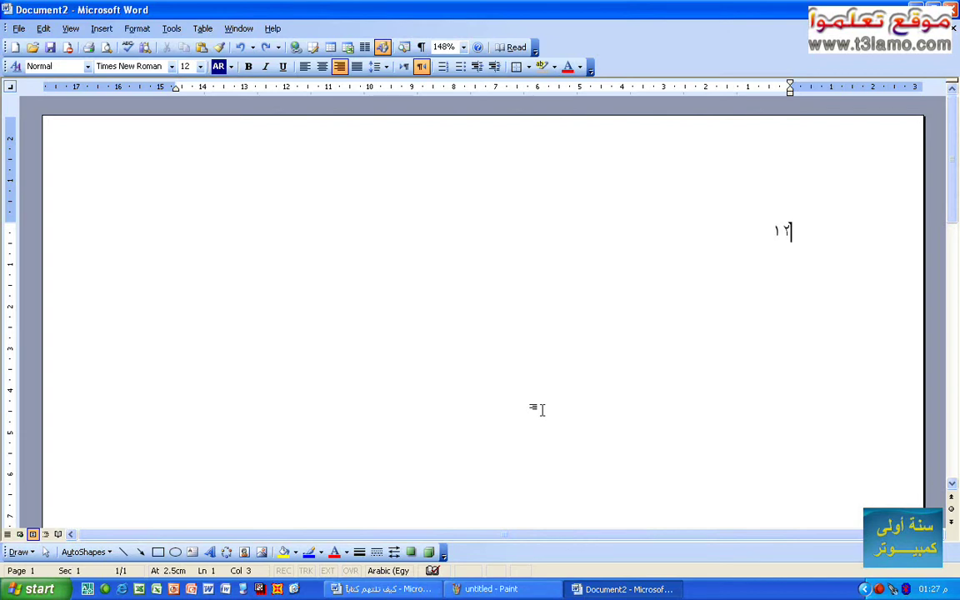
# Step: Enter the text يسشالالسيالبتالس after ١٢ and paste a copy of that text three lines below
pyautogui.write('يشالالسيالبتالس')
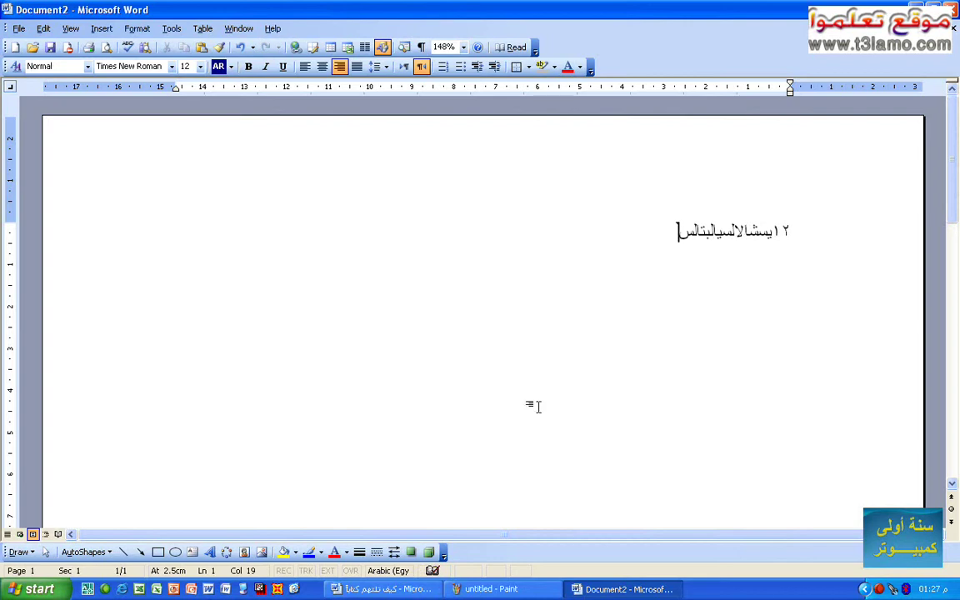
pyautogui.moveTo(675, 228); pyautogui.dragTo(864, 236)
pyautogui.hotkey('ctrl', 'c')
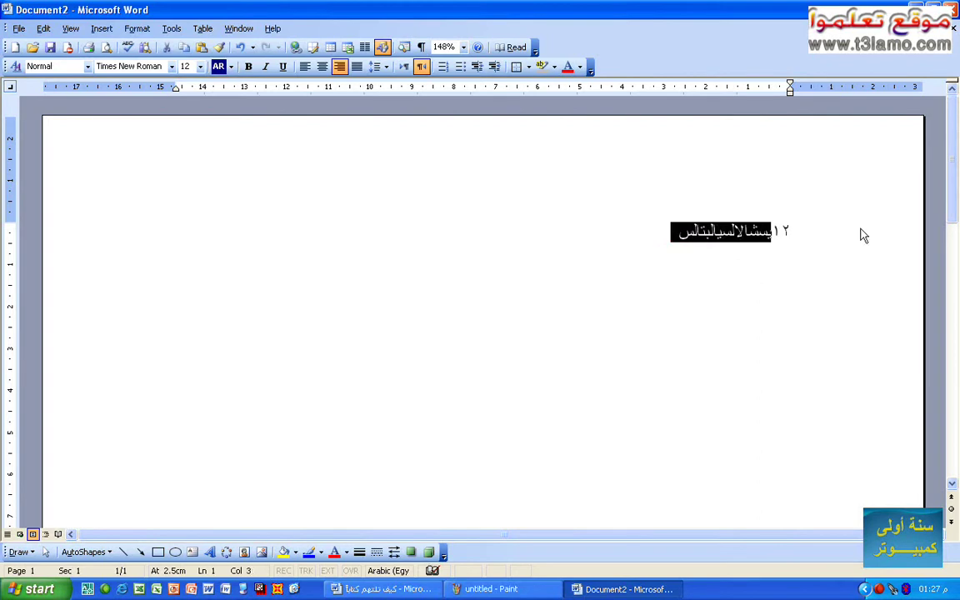
pyautogui.click(677, 233)
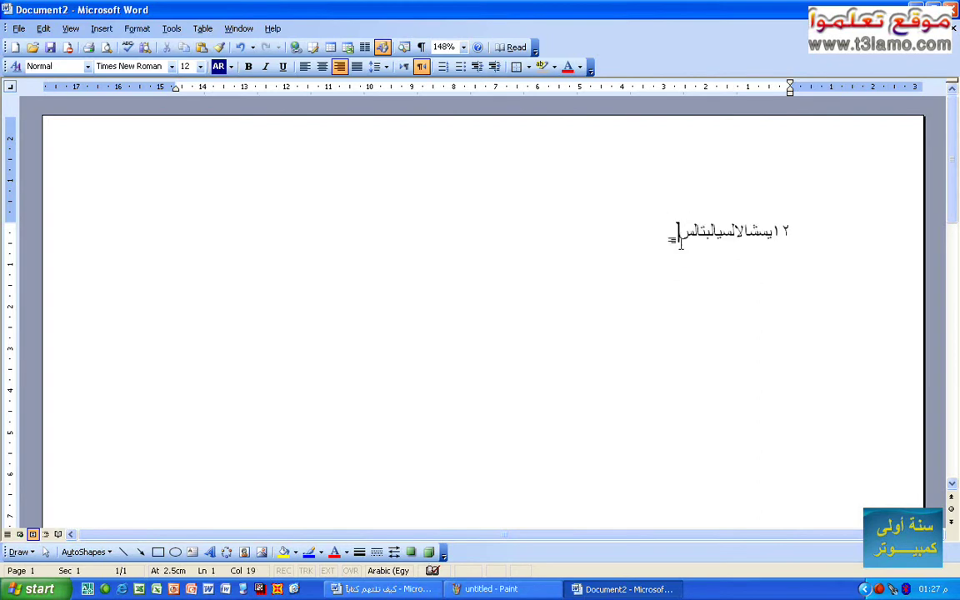
pyautogui.press('Return')
pyautogui.press('Return')
pyautogui.press('Return')
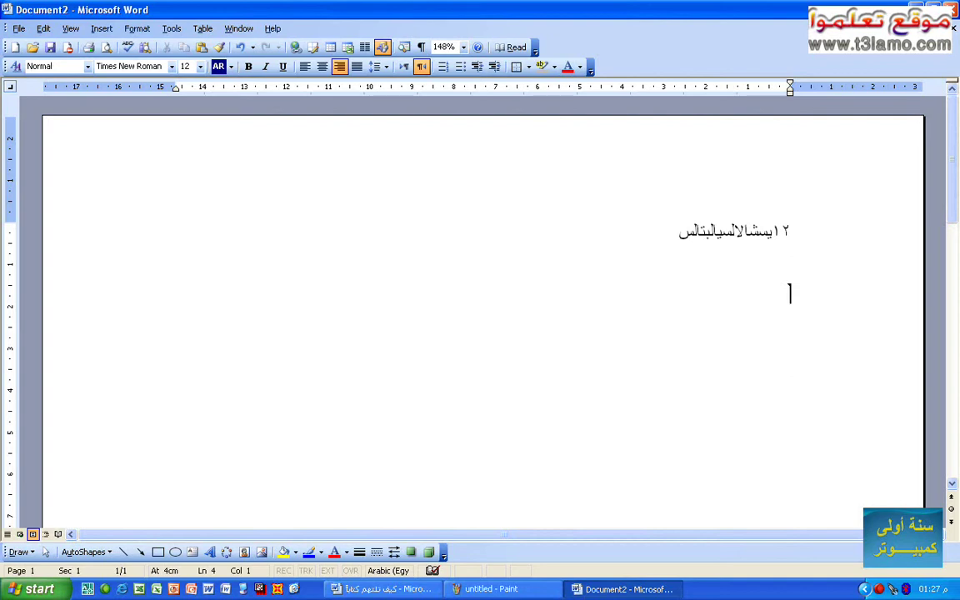
pyautogui.hotkey('ctrl', 'v')
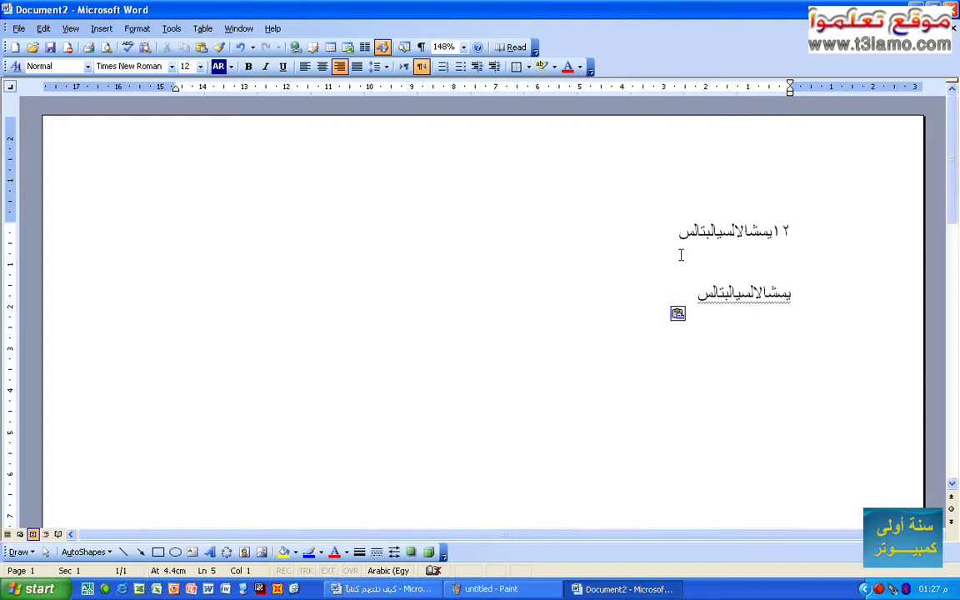
# Step: Cut the line starting with ١٢ and paste it three lines below the remaining text
pyautogui.tripleClick(703, 232)
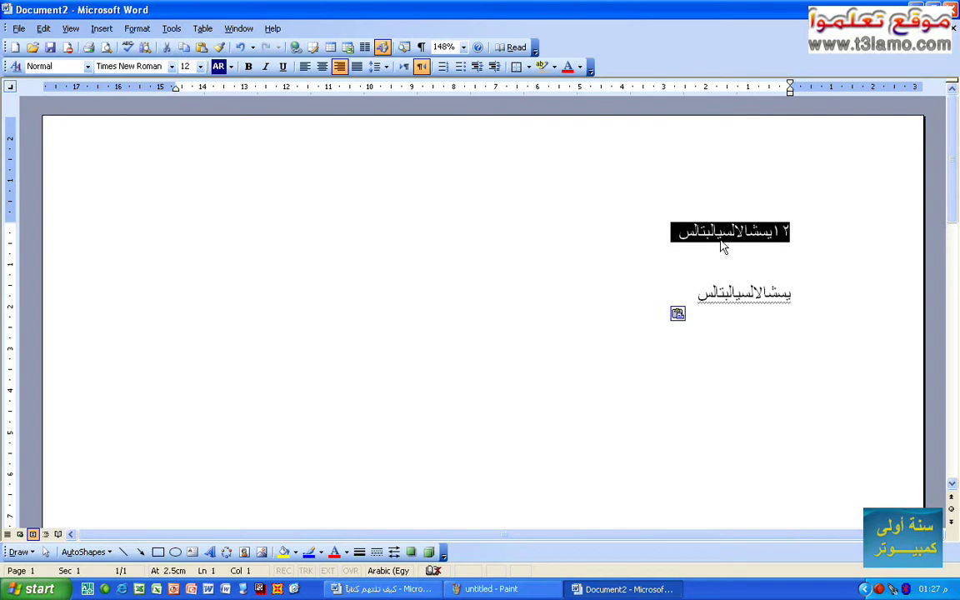
pyautogui.press('Delete')
pyautogui.click(693, 279)
pyautogui.press('Return')
pyautogui.press('Return')
pyautogui.press('Return')
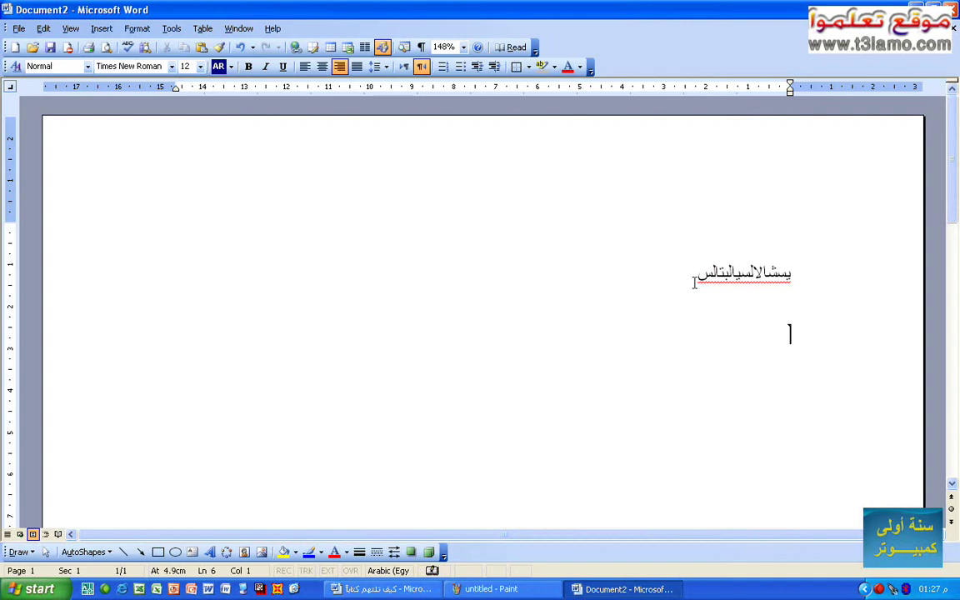
pyautogui.write('٢ ١يشالاسيالبتالس')
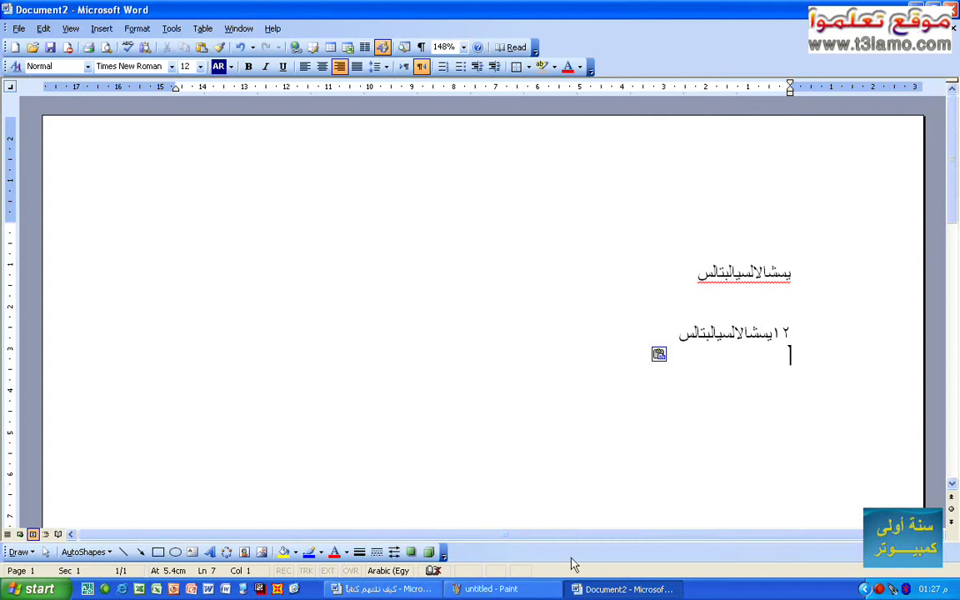
# Step: Open Local Disk (D:) in a maximized My Computer window and copy the PDF file ثقوب فى الضمير
pyautogui.click(259, 589)
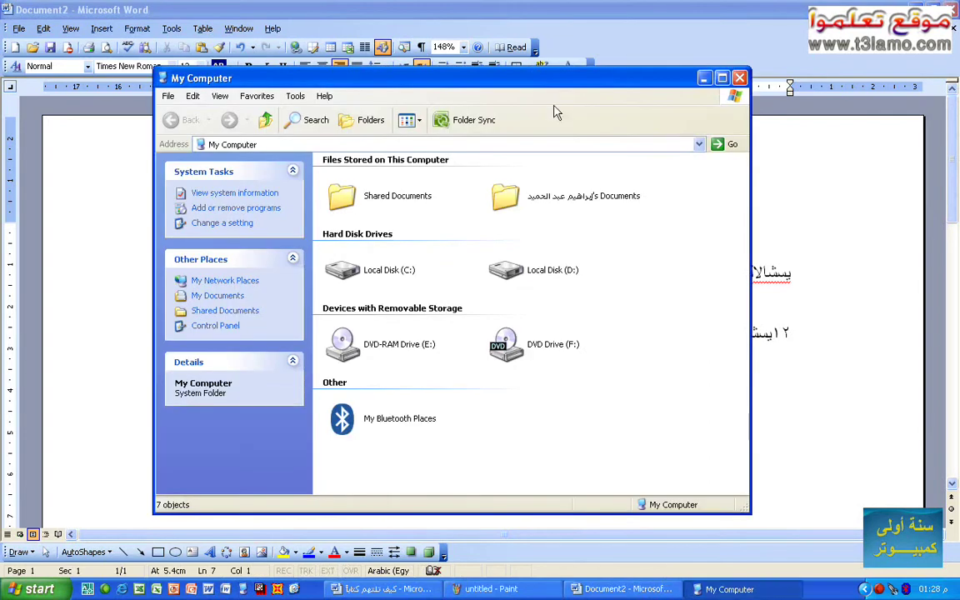
pyautogui.doubleClick(550, 77)
pyautogui.click(372, 207)
pyautogui.doubleClick(371, 206)
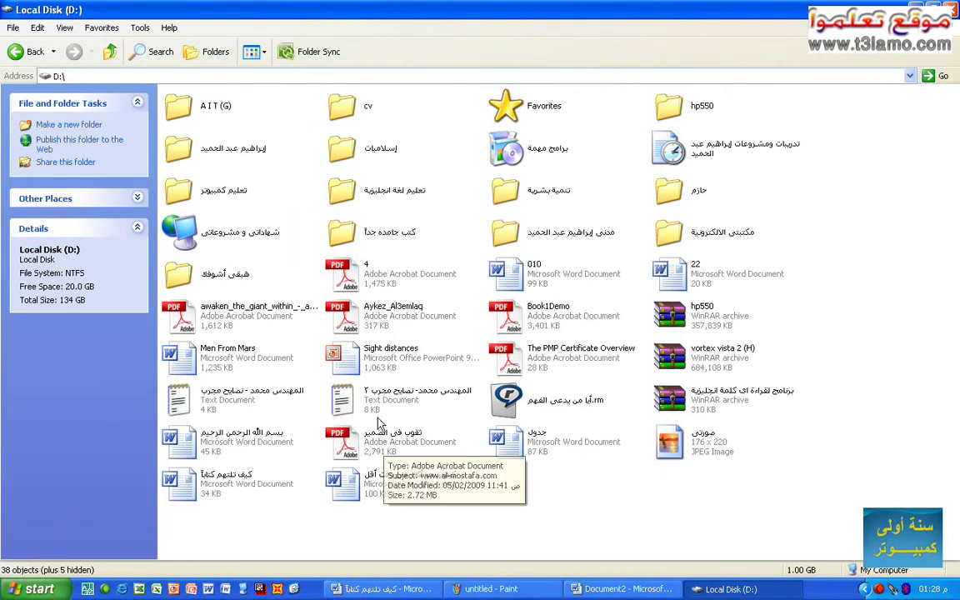
pyautogui.click(391, 440)
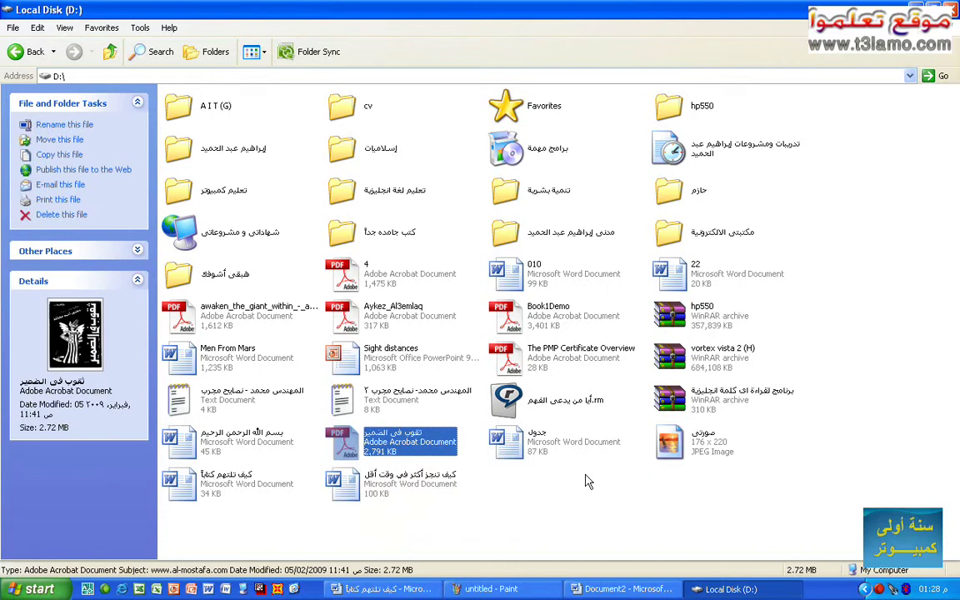
# Step: Switch through the new Word document and Paint, show the desktop, and return to the Local Disk (D:) window
pyautogui.click(623, 589)
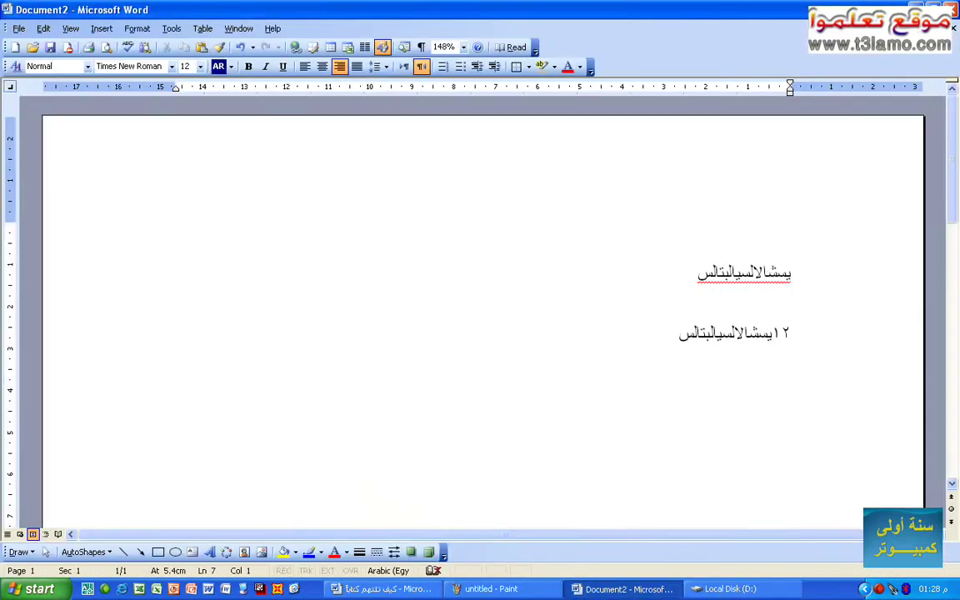
pyautogui.hotkey('alt', 'Tab')
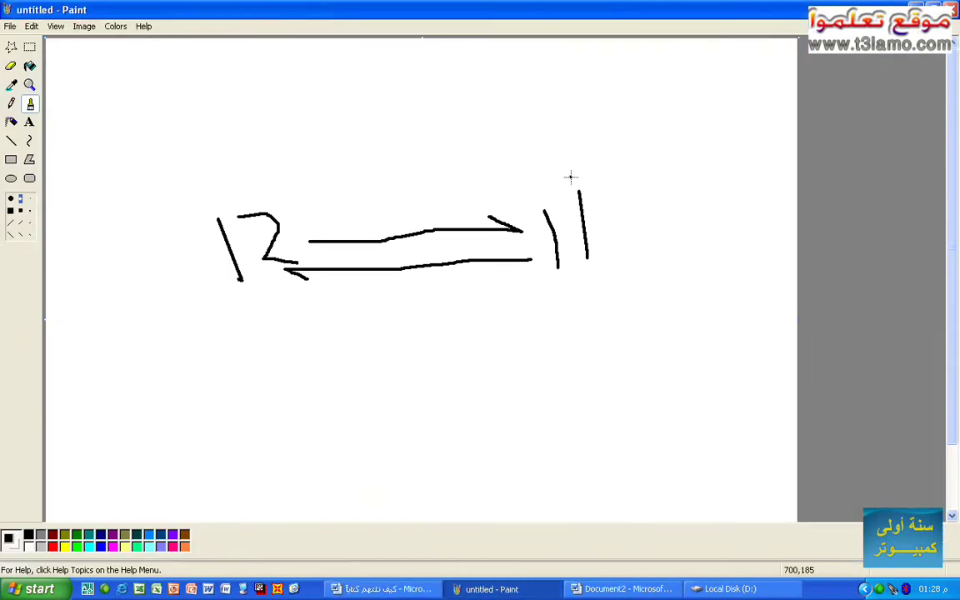
pyautogui.press('super+d')
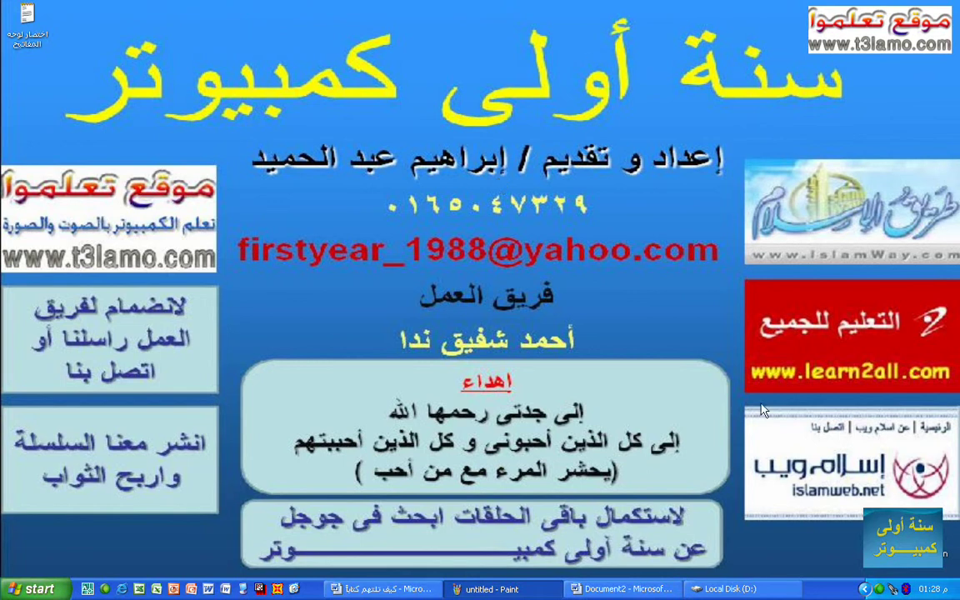
pyautogui.click(727, 589)
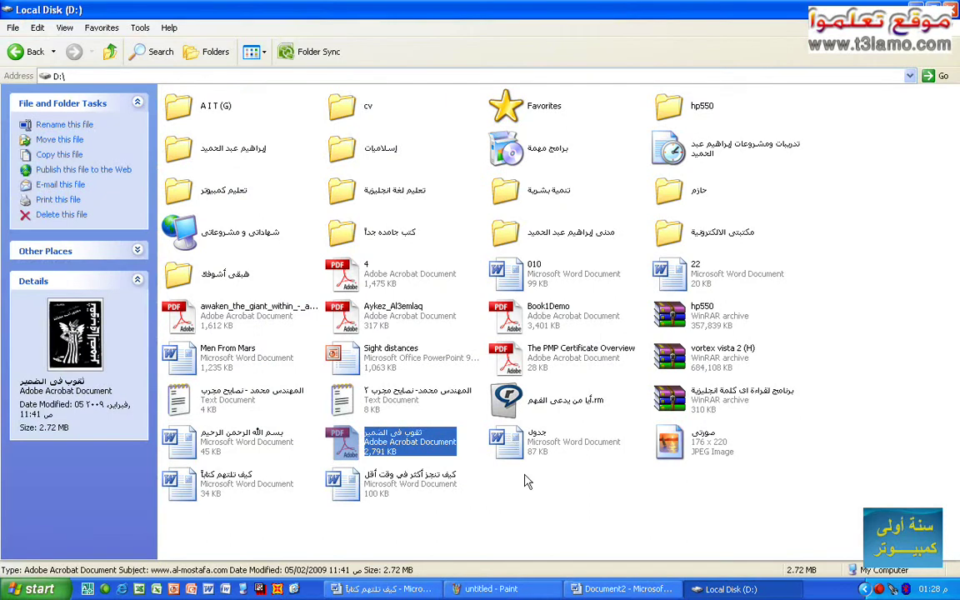
# Step: Paste the copied PDF onto the desktop and delete the pasted file
pyautogui.click(782, 595)
pyautogui.rightClick(90, 117)
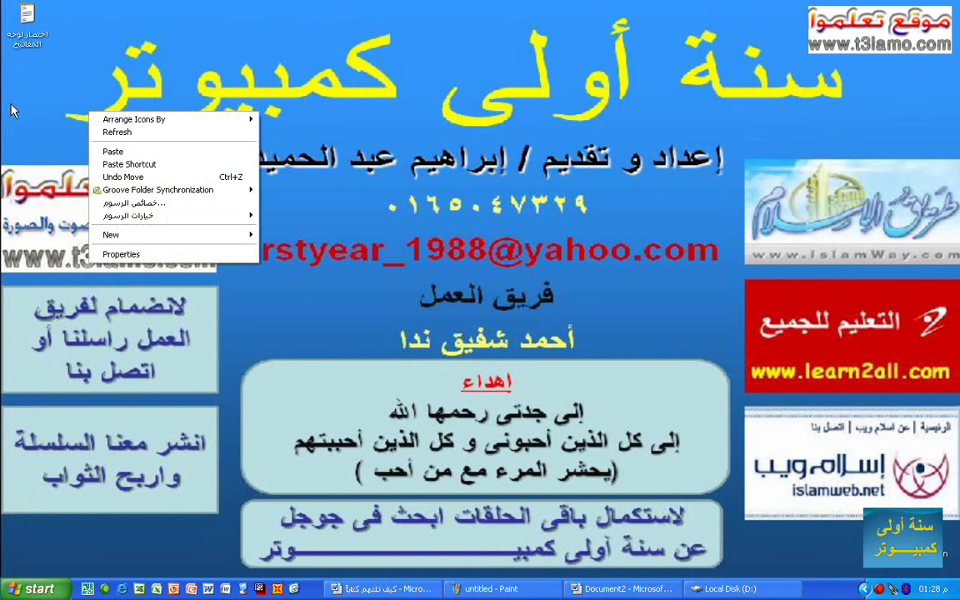
pyautogui.click(101, 152)
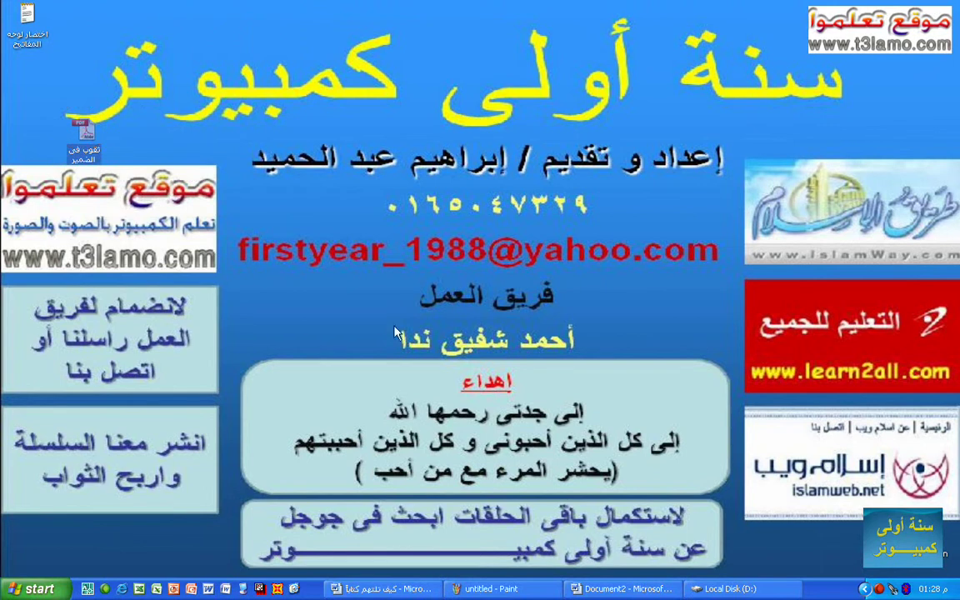
pyautogui.press('Delete')
pyautogui.press('Return')
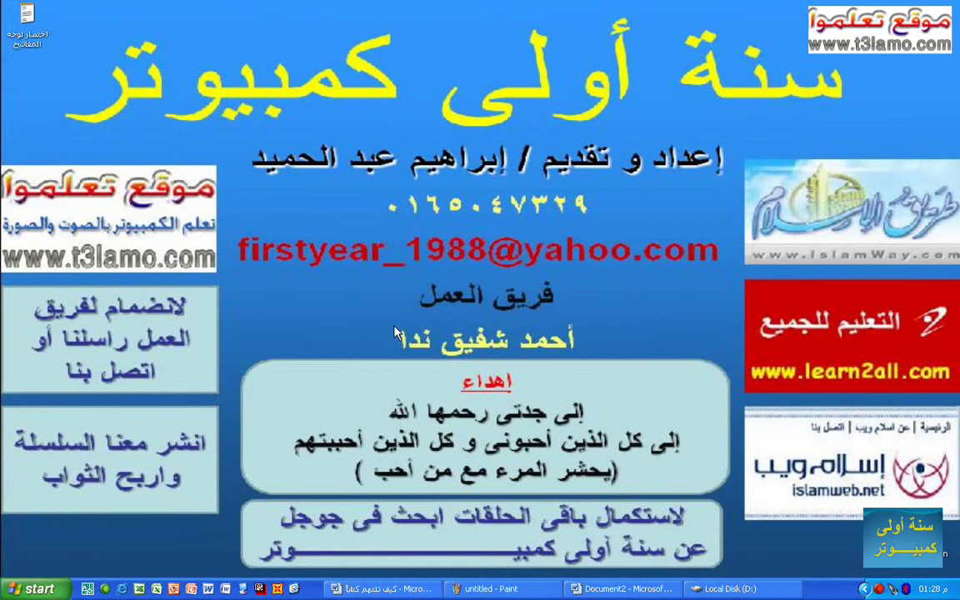